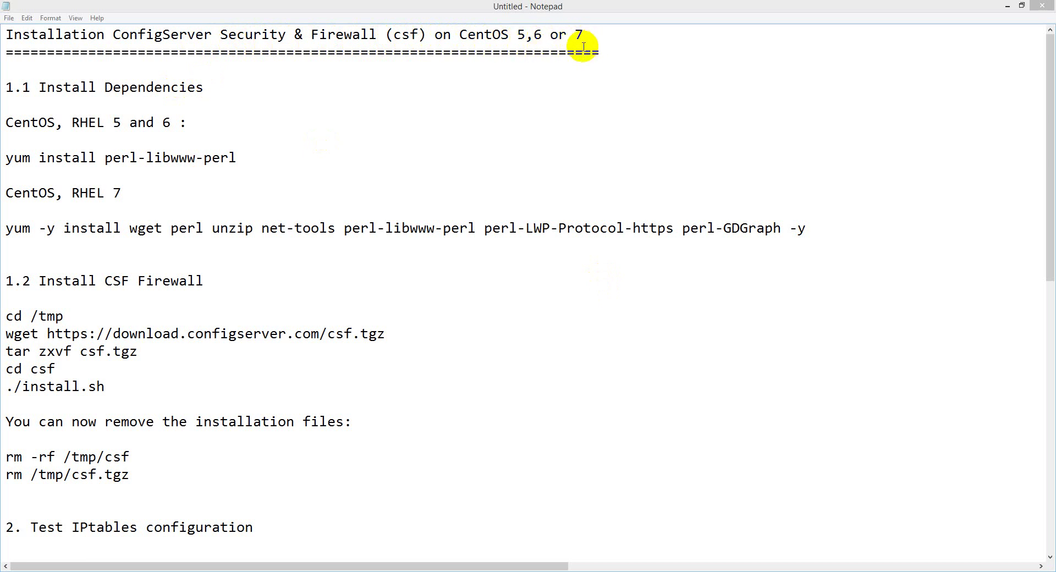
- Copy the CentOS 5 and 6 dependency command from the notes and run "yum install perl-libwww-perl" in the server terminal
left_click_drag(224, 88, 2, 89)
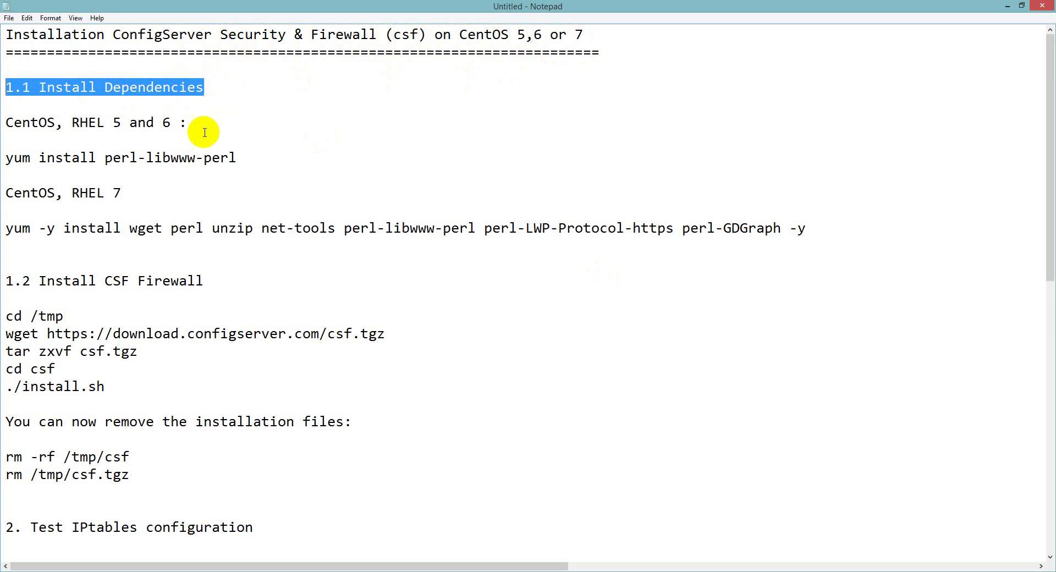
left_click_drag(188, 123, 7, 123)
left_click(137, 137)
left_click(252, 157)
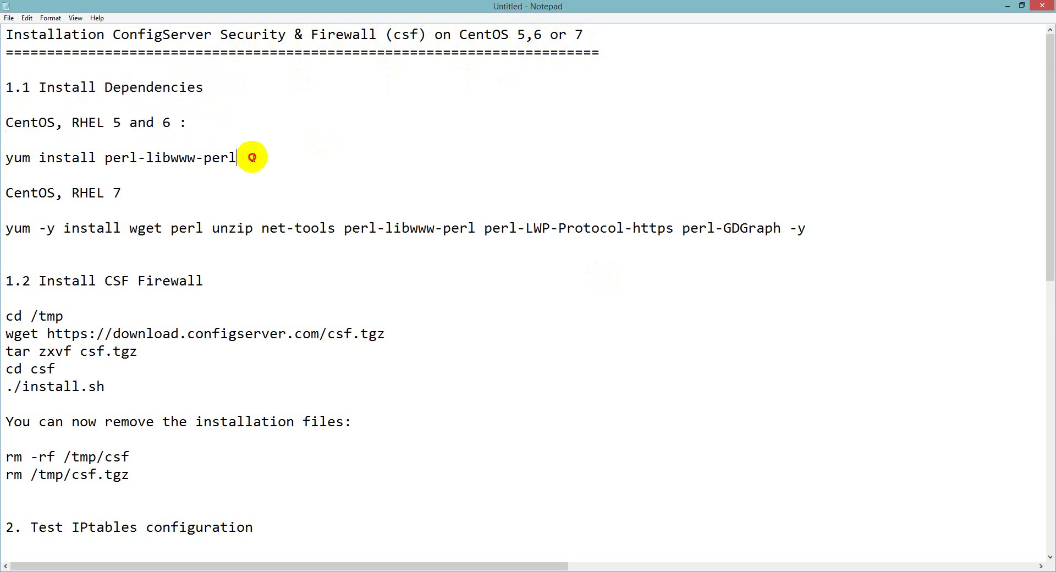
left_click_drag(252, 157, 8, 158)
right_click(38, 159)
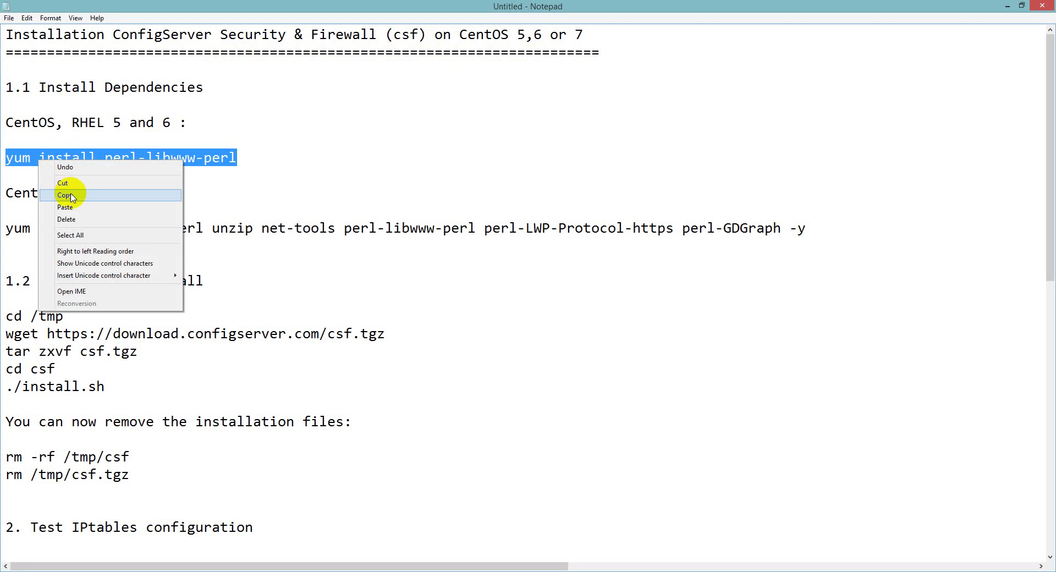
left_click(65, 195)
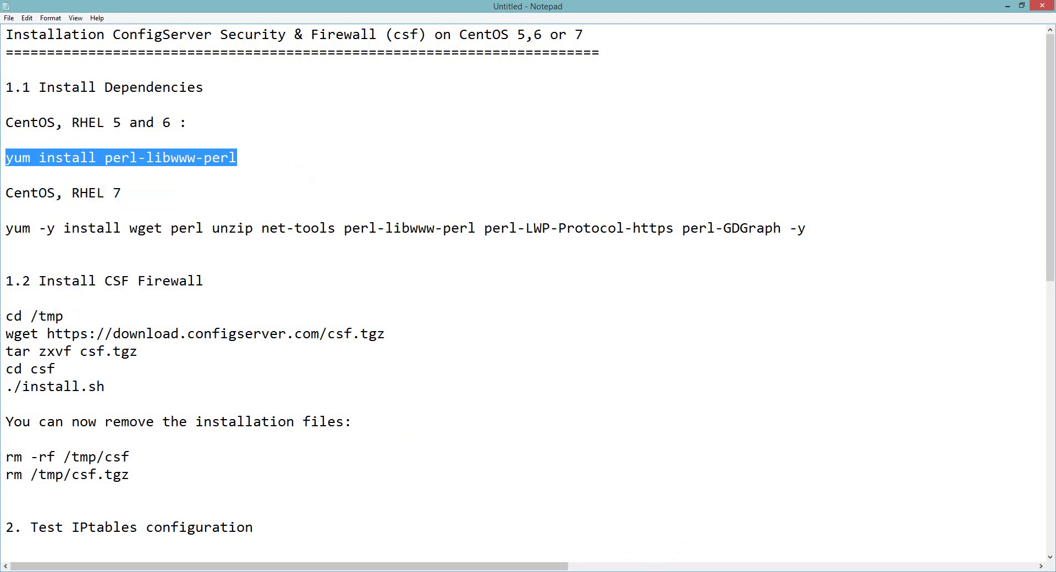
key("alt+Tab")
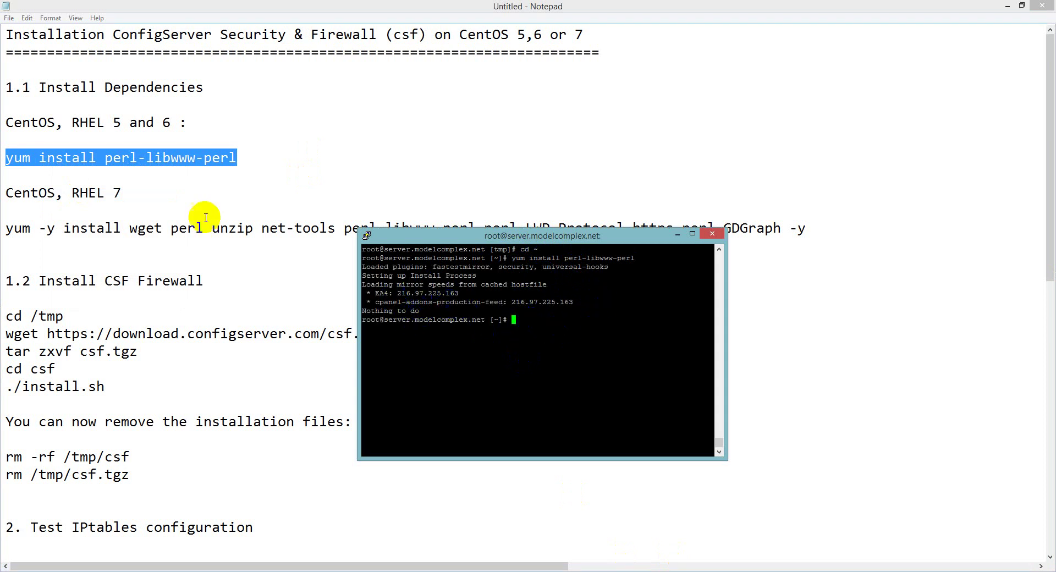
left_click_drag(427, 312, 420, 309)
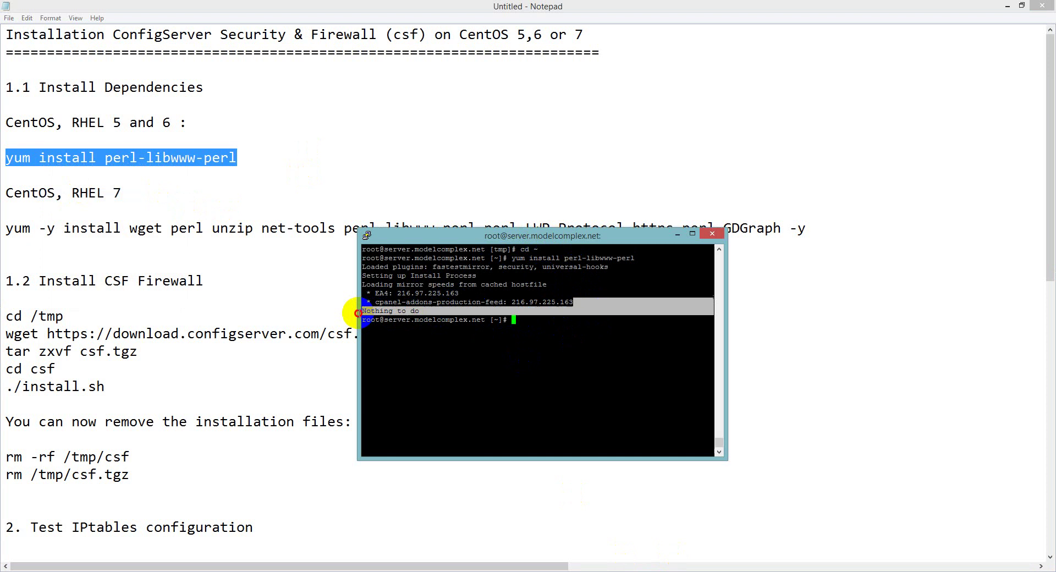
left_click(547, 322)
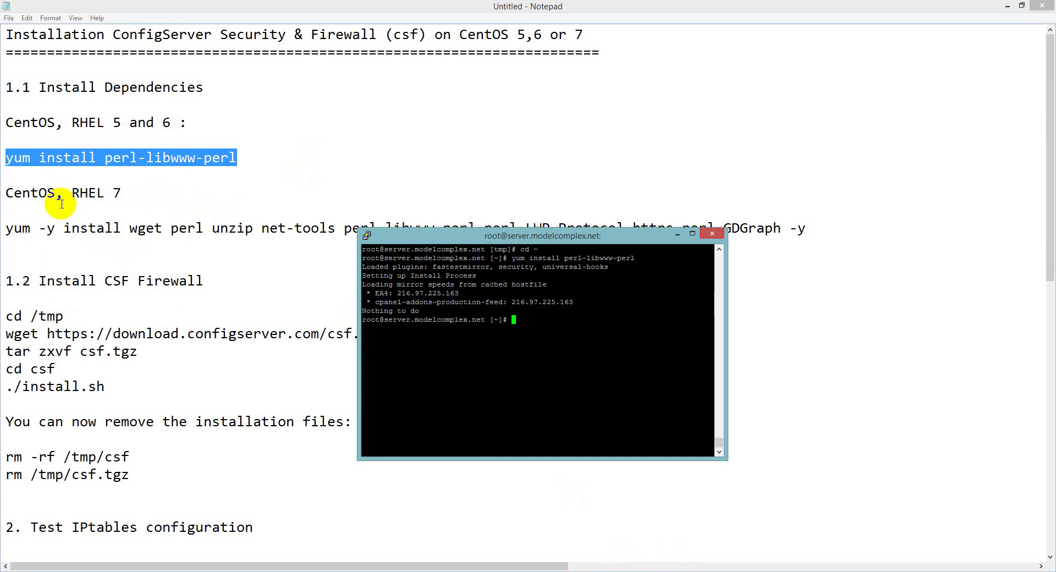
left_click(90, 202)
left_click_drag(132, 193, 7, 192)
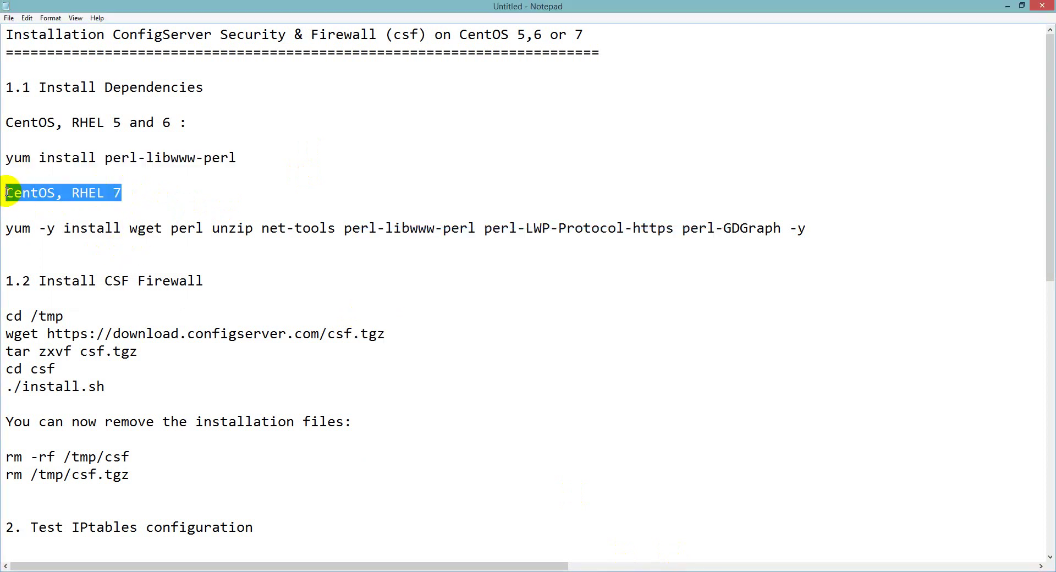
left_click(39, 192)
left_click_drag(8, 228, 144, 231)
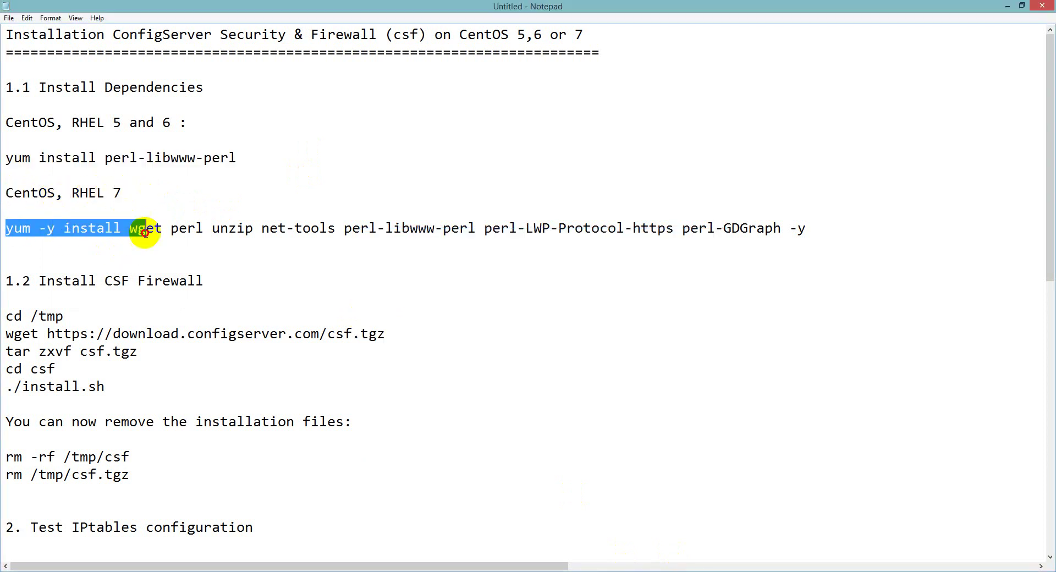
left_click(154, 245)
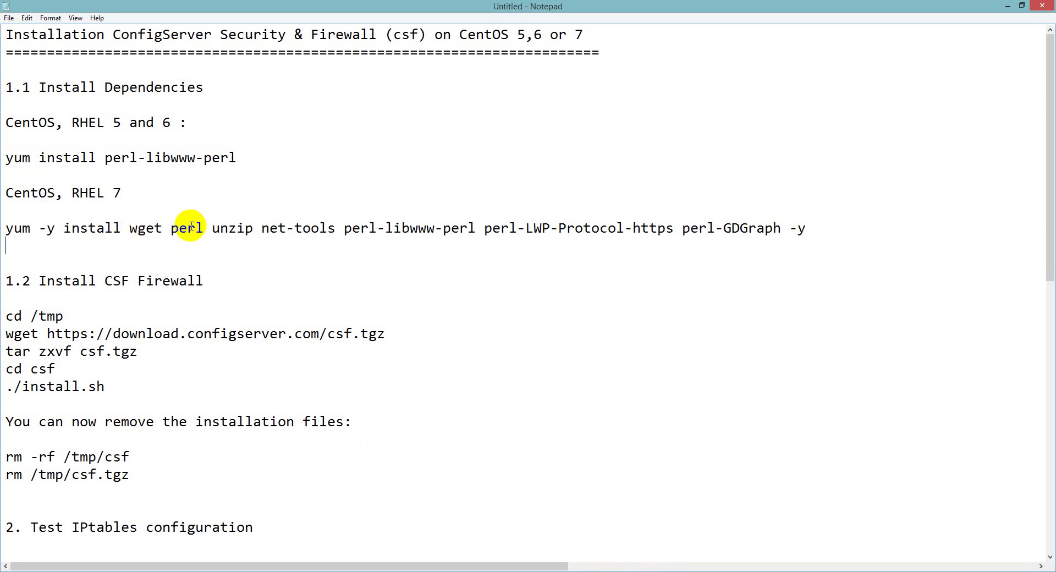
- Copy "cd /tmp" from the notes and run it in the terminal to change to the temporary directory
left_click_drag(63, 317, 4, 317)
right_click(16, 317)
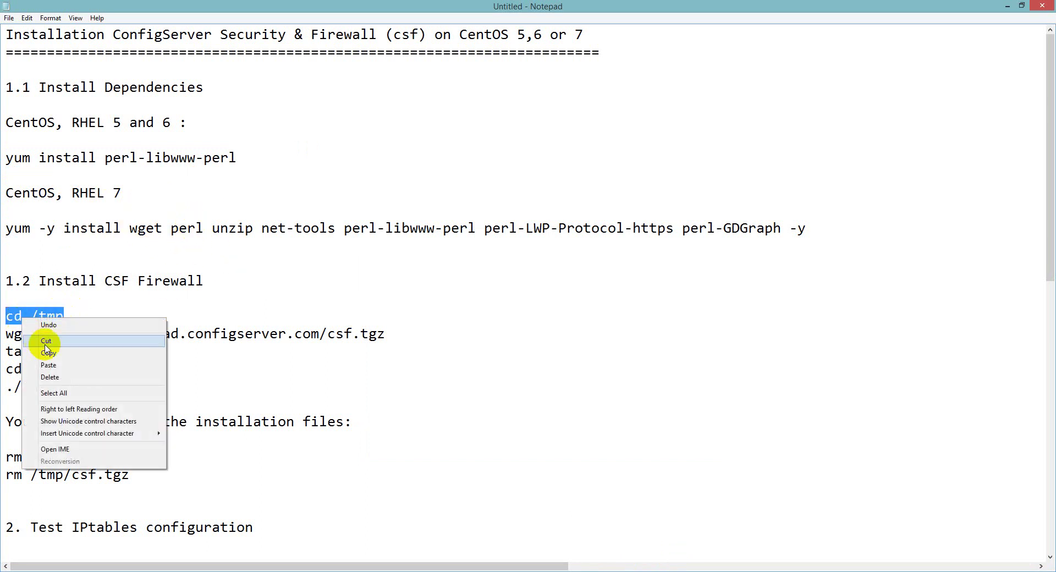
left_click(83, 348)
key("alt+Tab")
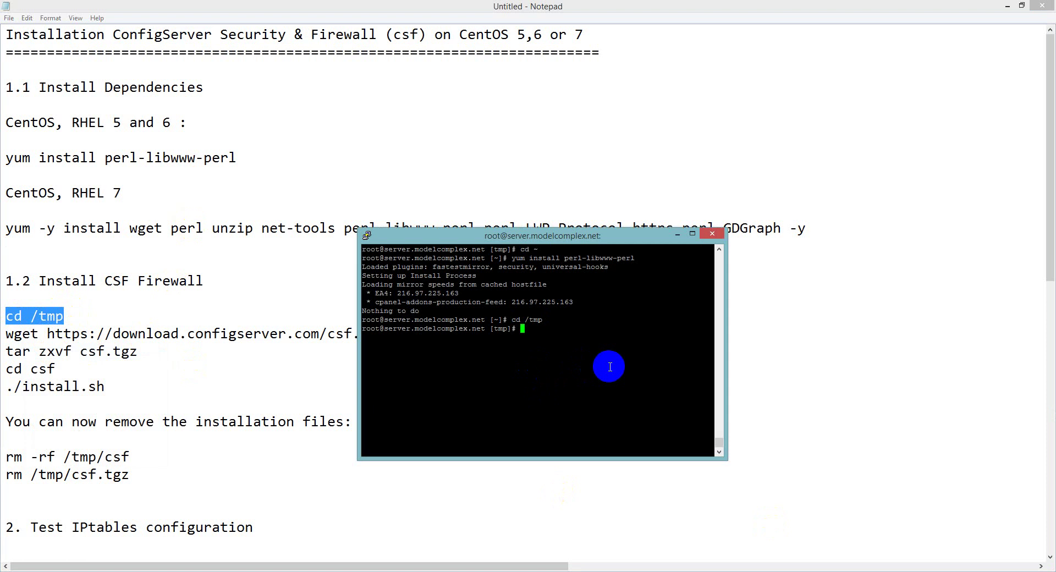
left_click(137, 330)
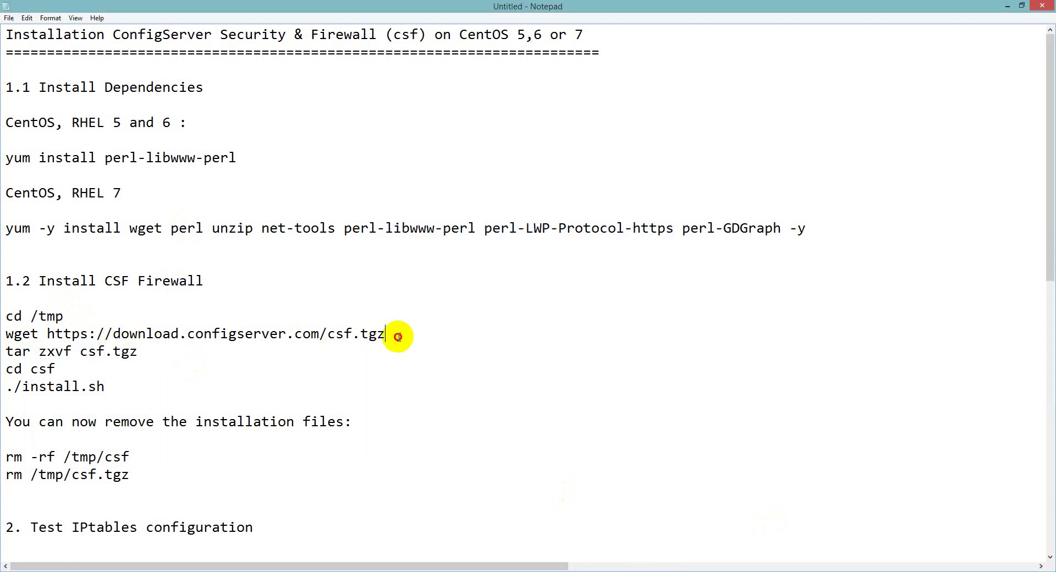
left_click_drag(398, 337, 5, 333)
right_click(36, 335)
left_click(49, 362)
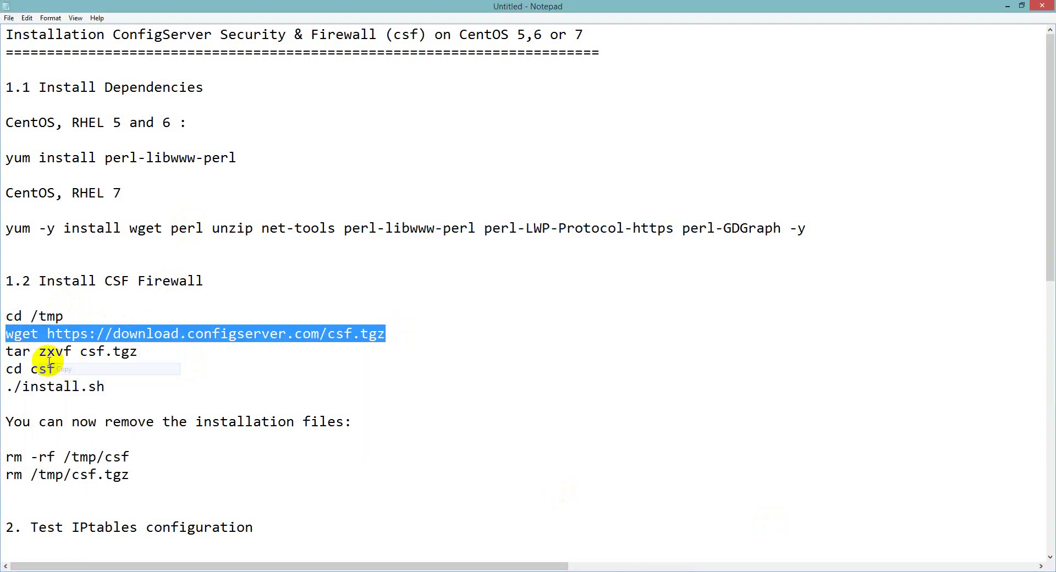
key("alt+Tab")
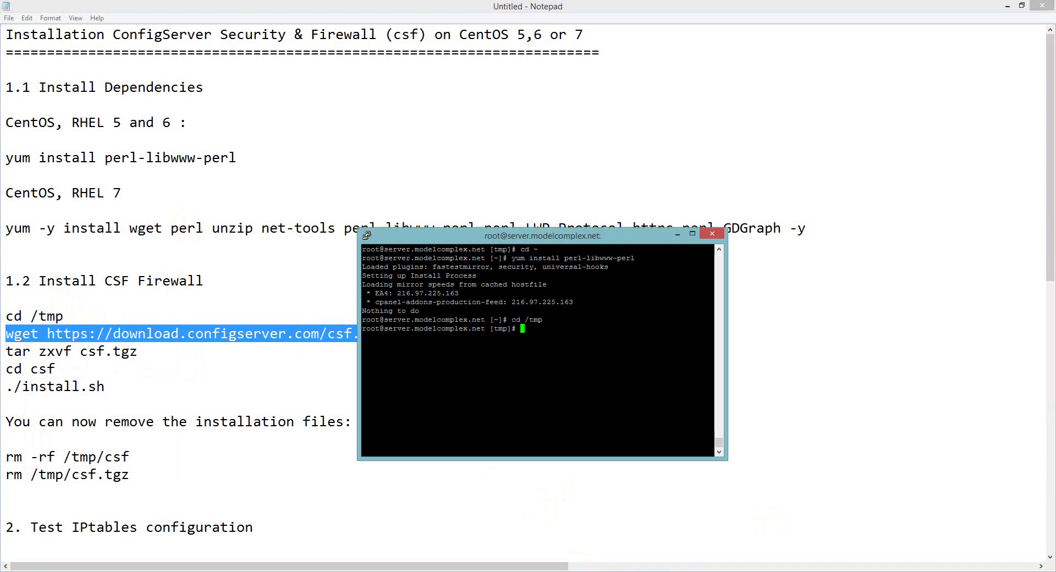
right_click(562, 338)
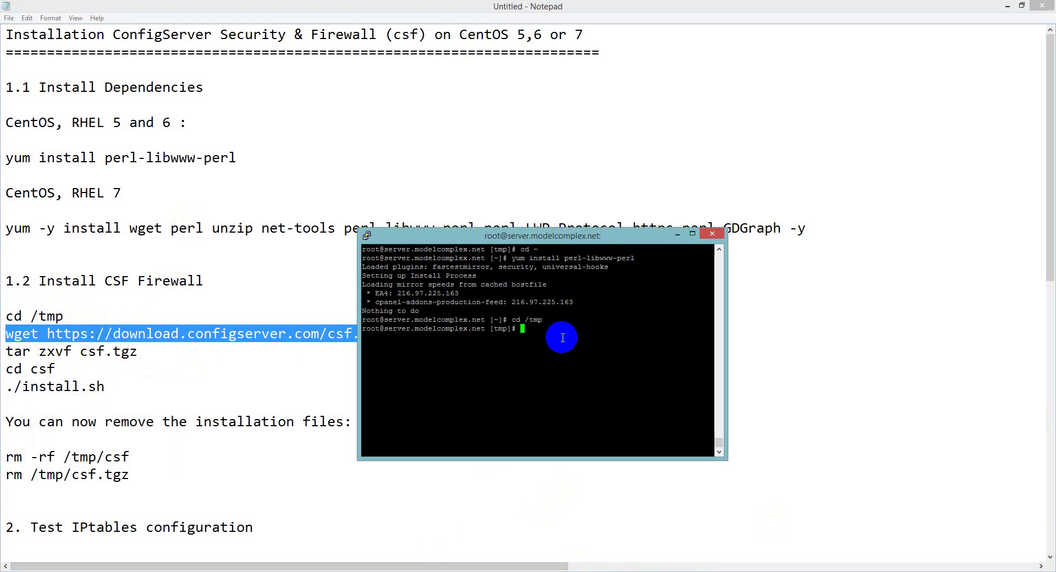
right_click(562, 338)
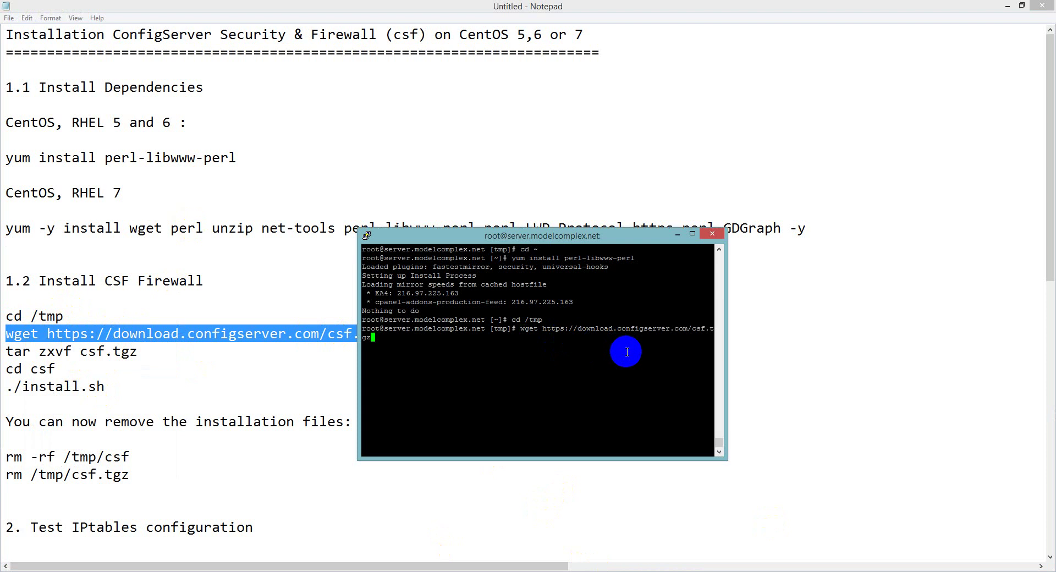
key("Return")
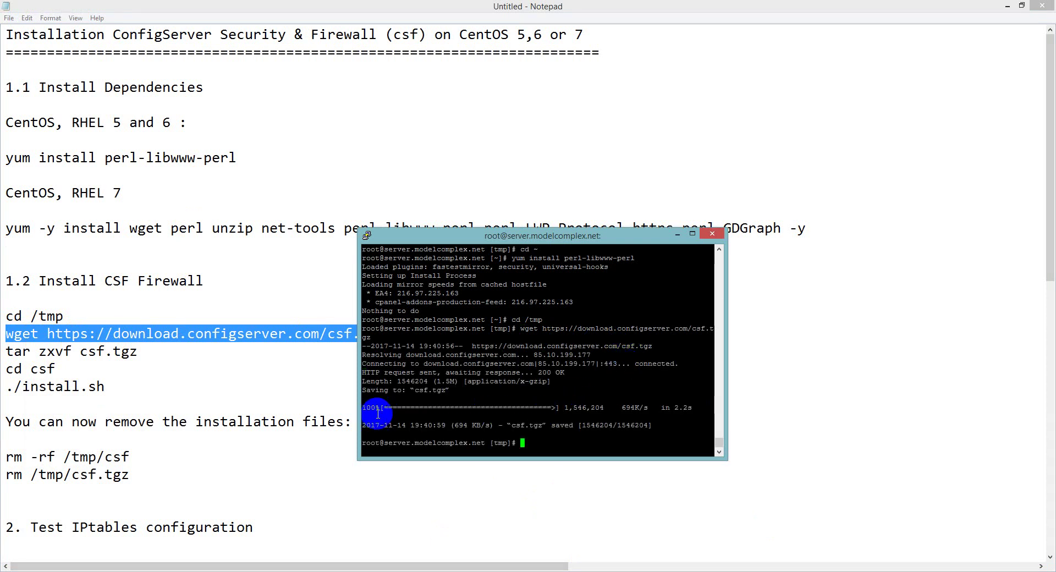
- Copy "tar zxvf csf.tgz" from the notes and run it in the terminal to extract the CSF archive
left_click(87, 351)
left_click_drag(179, 350, 4, 351)
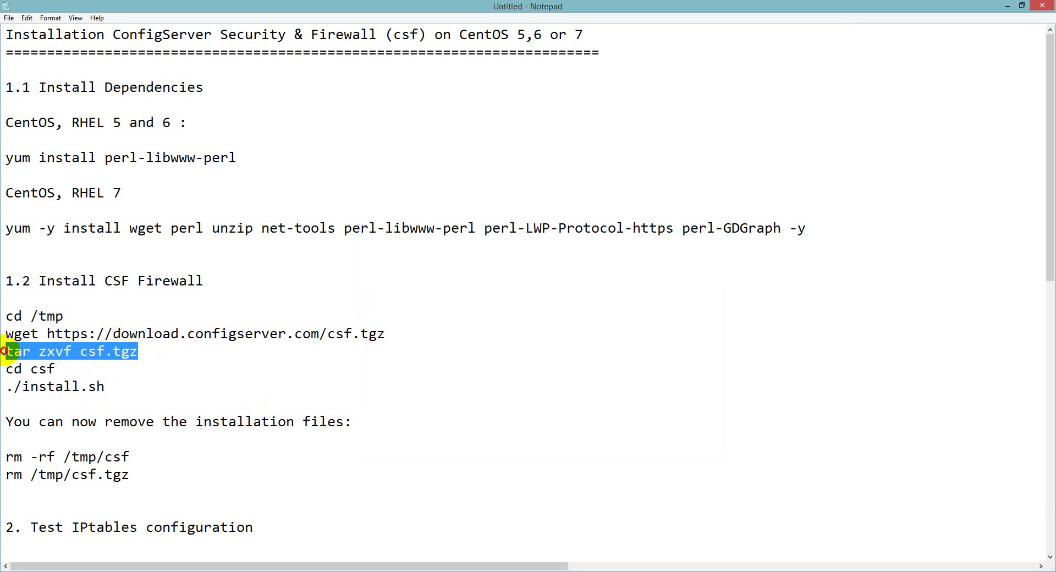
right_click(46, 351)
left_click(64, 382)
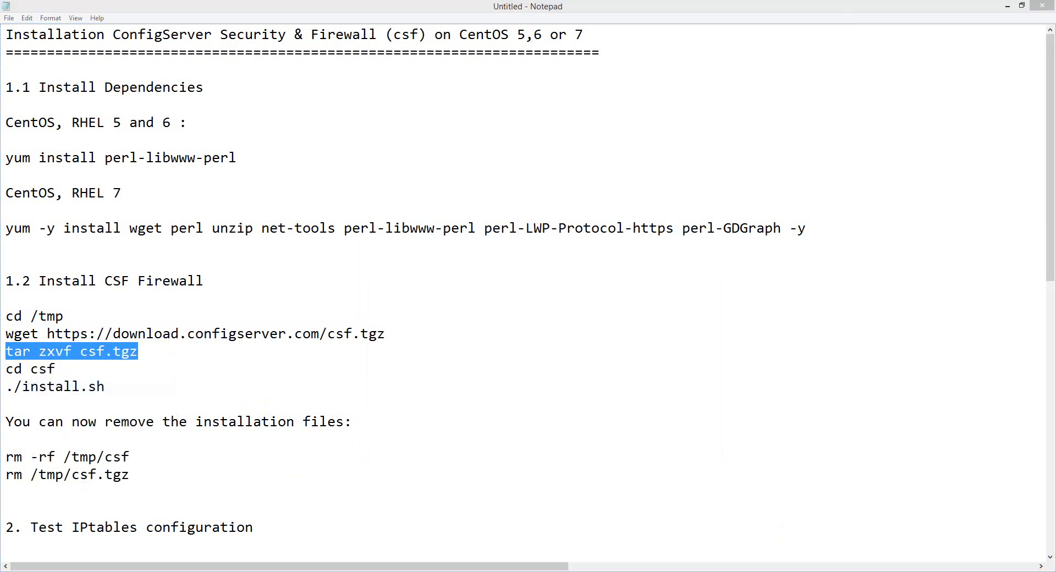
right_click(568, 441)
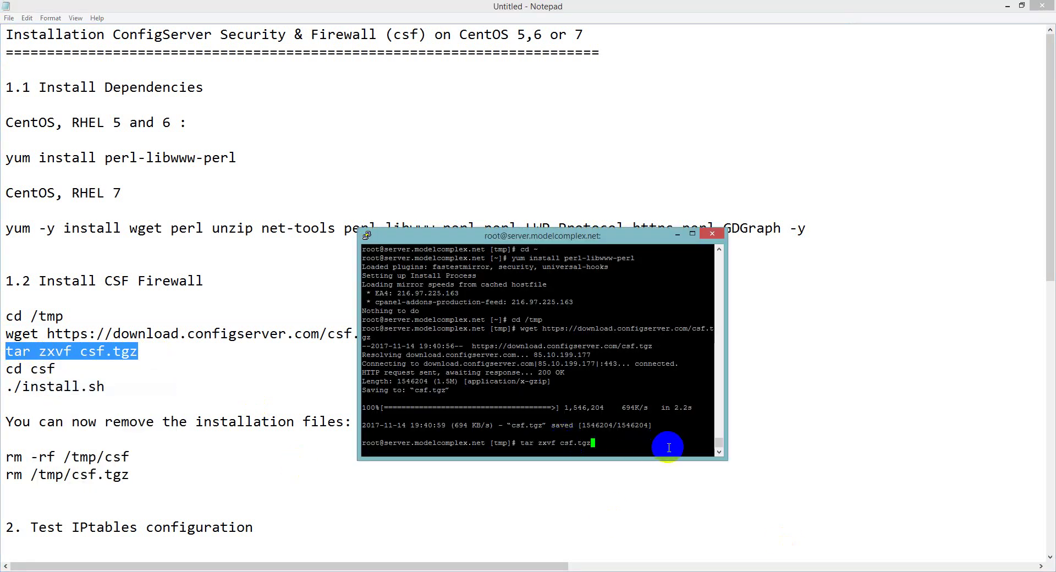
key("Return")
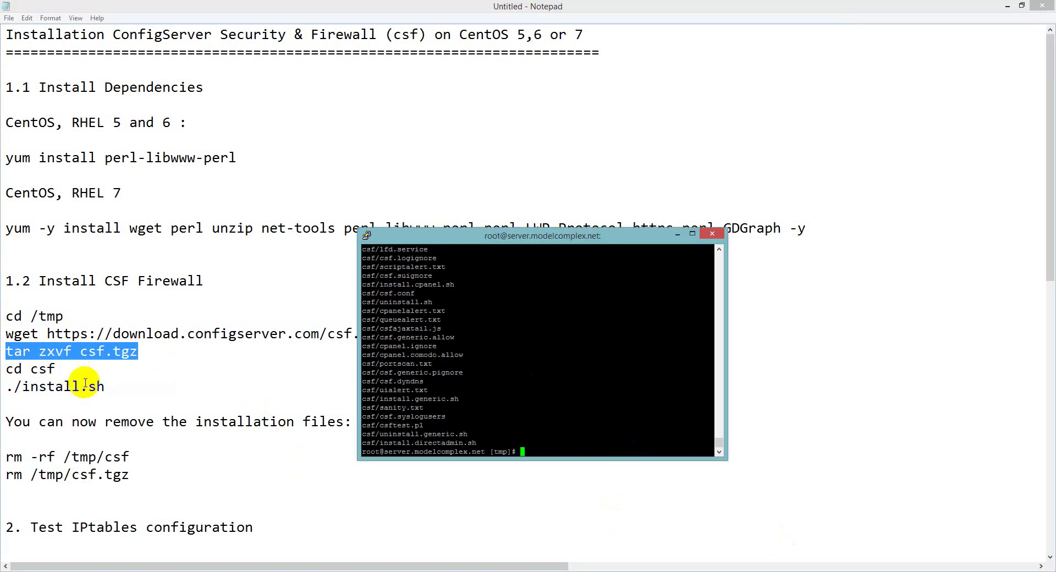
- Copy "cd csf" from the notes and run it in the terminal to enter the extracted folder
left_click_drag(56, 369, 17, 370)
right_click(7, 370)
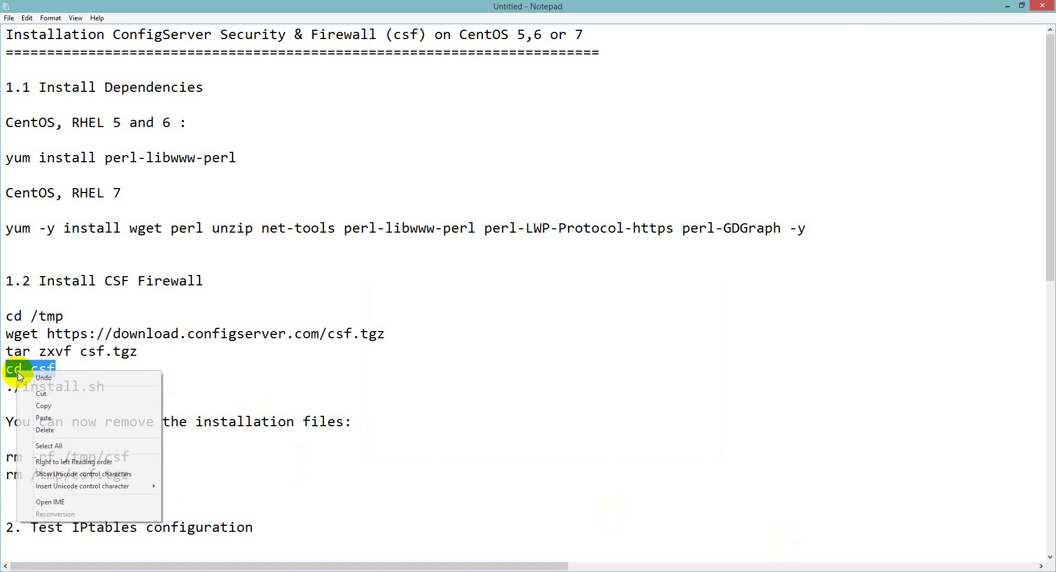
left_click(44, 405)
key("alt+Tab")
right_click(547, 412)
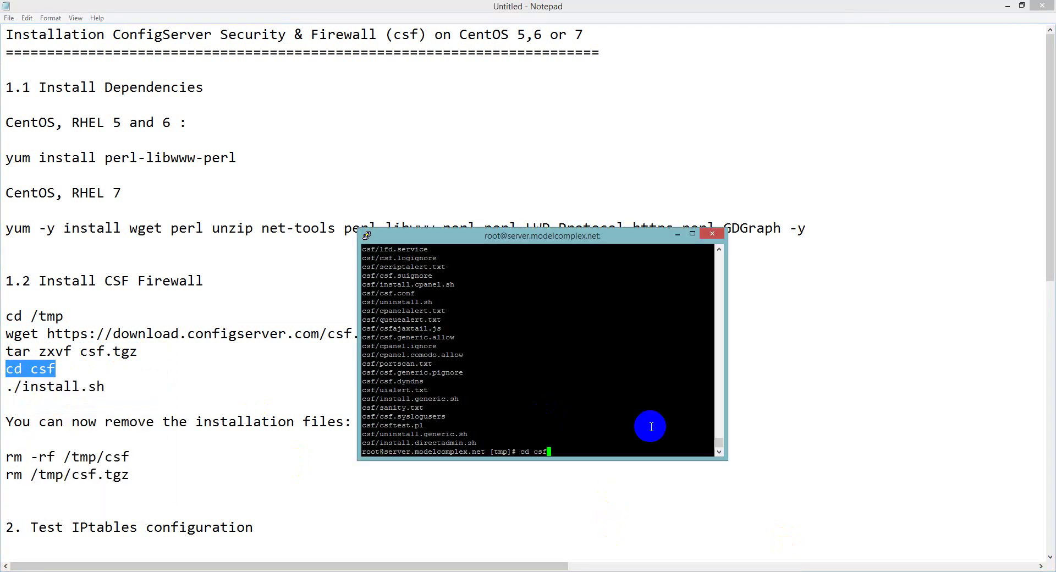
key("Return")
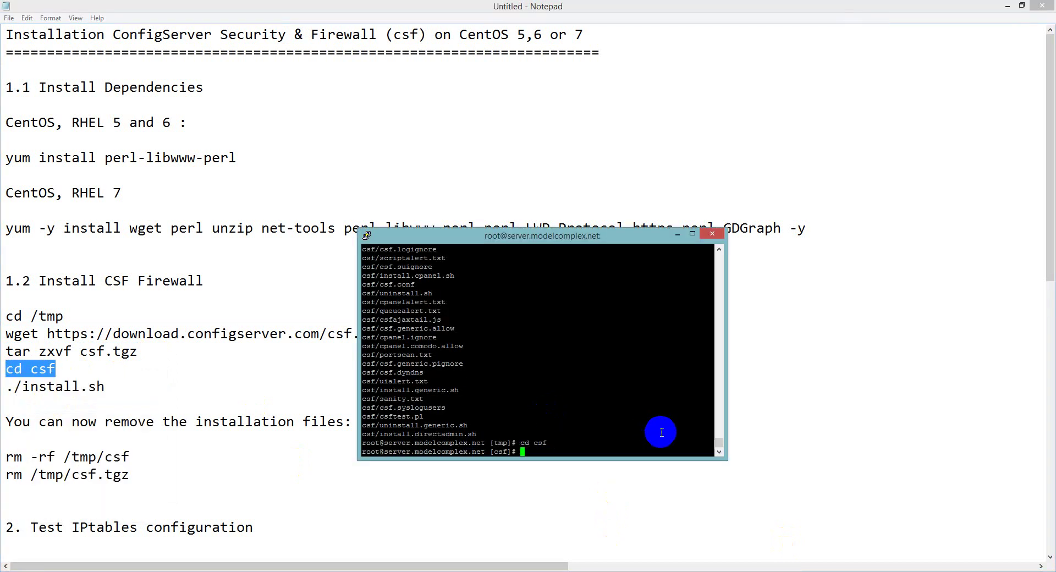
- Try to start the CSF installer by copying "./install.sh" from the notes and running it in the terminal
left_click_drag(119, 387, 10, 388)
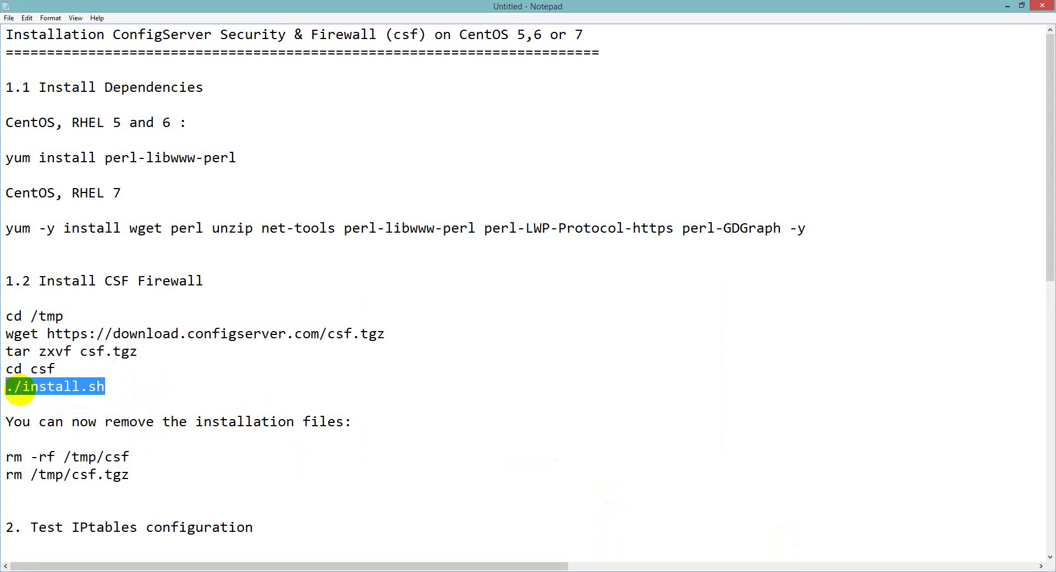
right_click(43, 388)
left_click(64, 425)
key("alt+Tab")
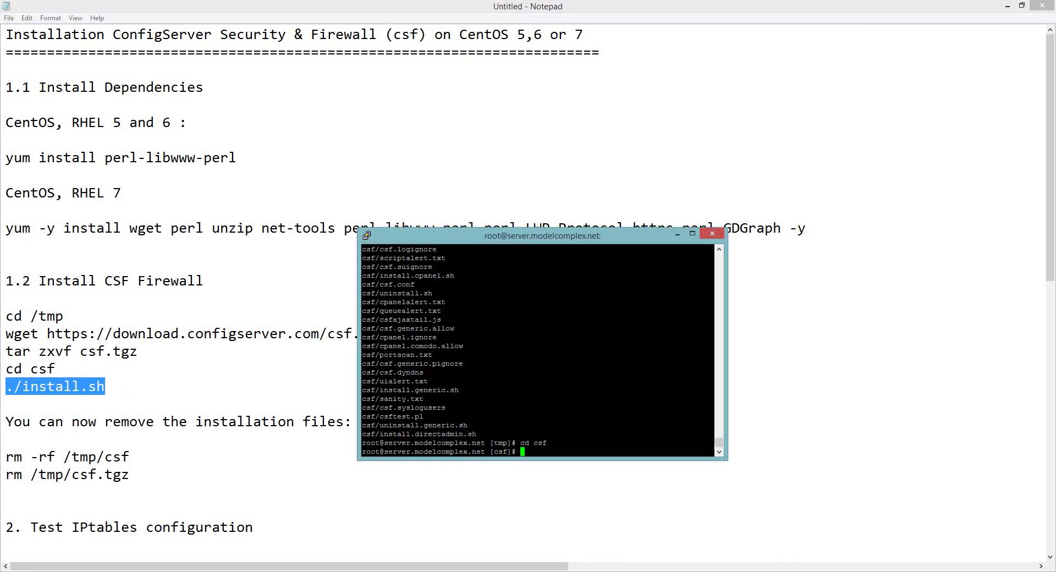
right_click(561, 427)
key("Return")
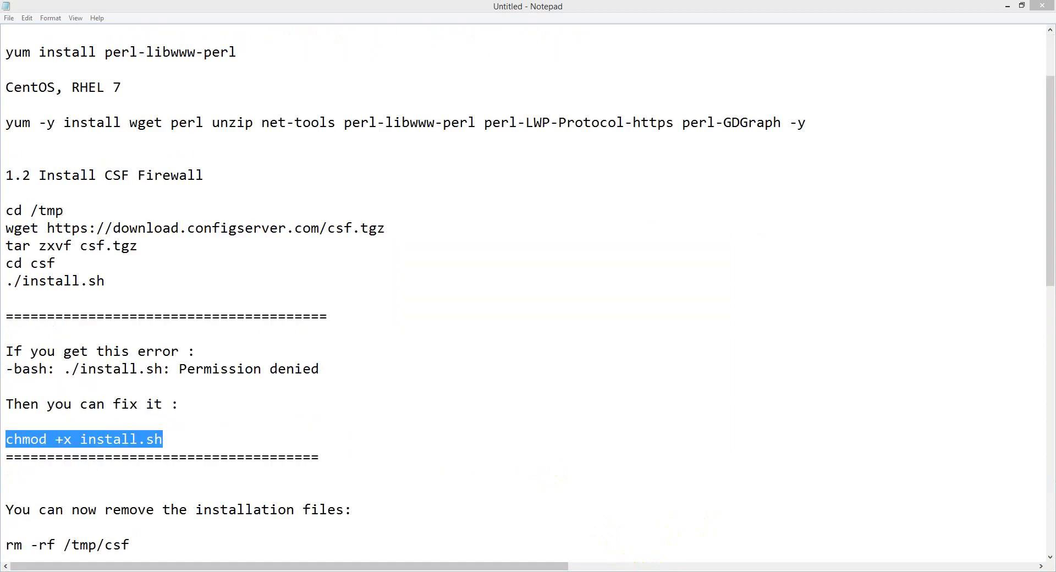
key("alt+Tab")
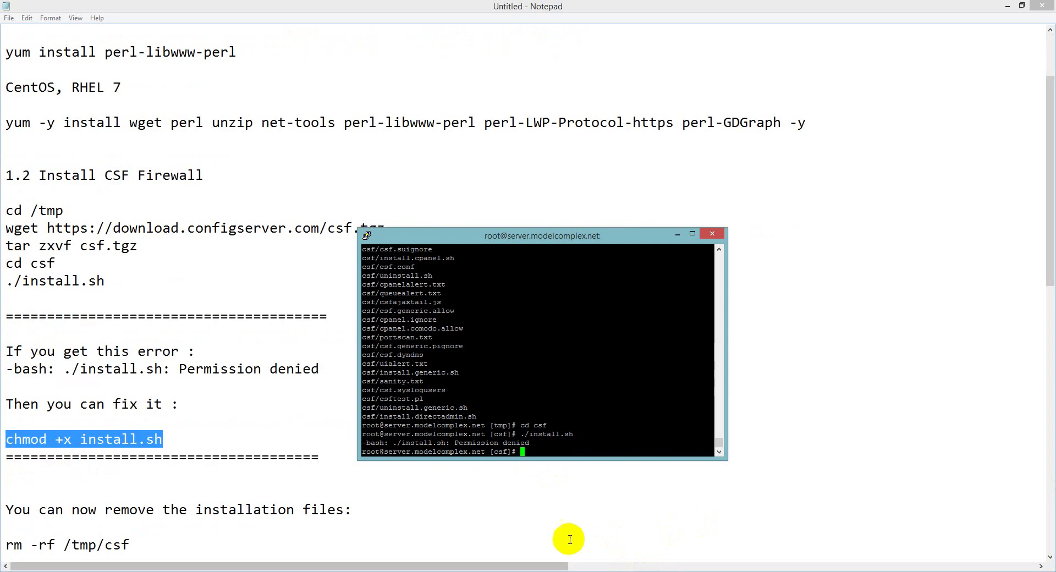
left_click_drag(532, 443, 372, 442)
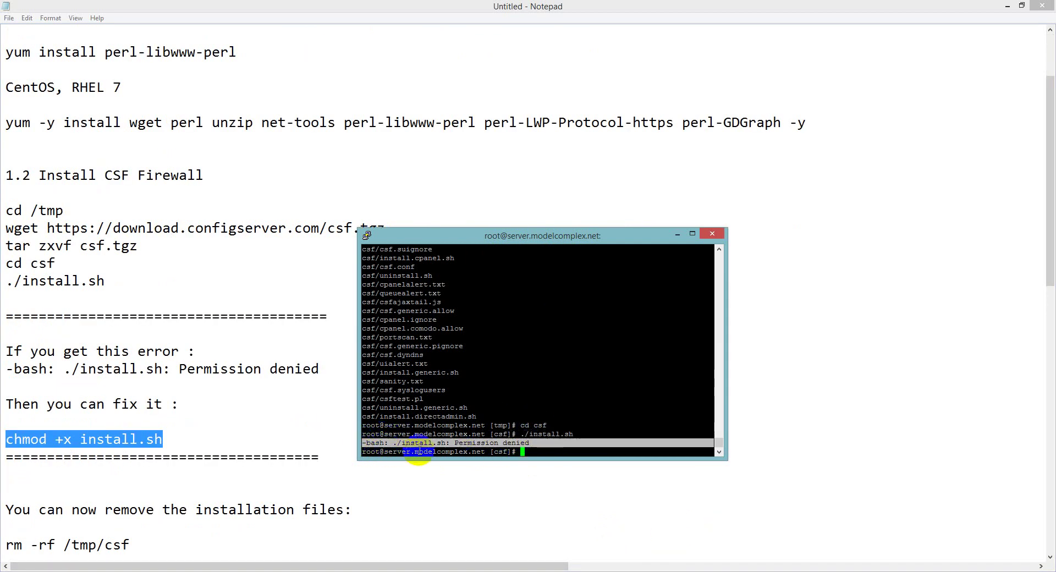
right_click(538, 450)
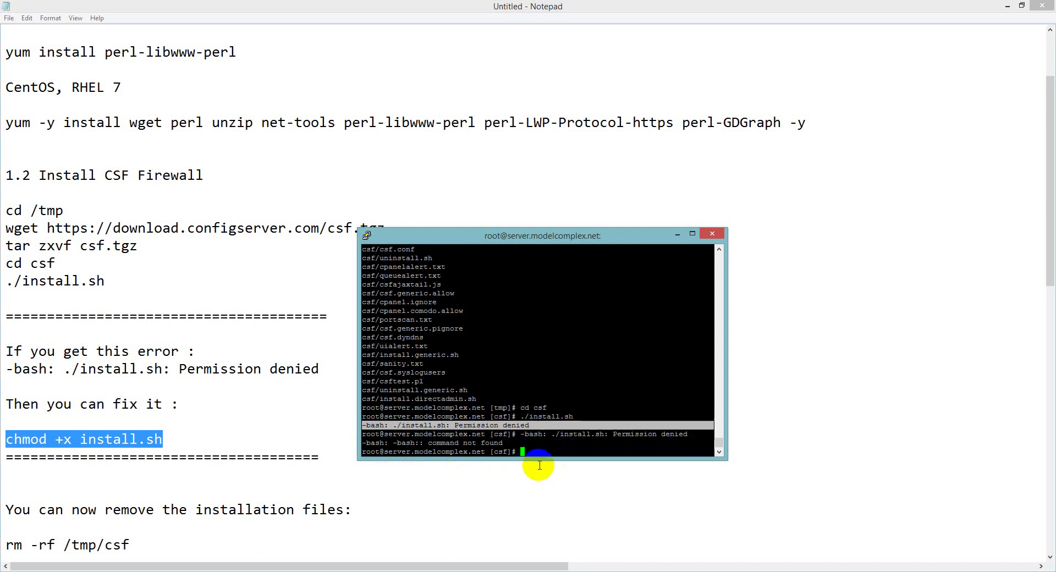
- Copy "chmod +x install.sh" from the notes and run it in the terminal to make the installer script executable
left_click_drag(164, 440, 5, 440)
right_click(42, 443)
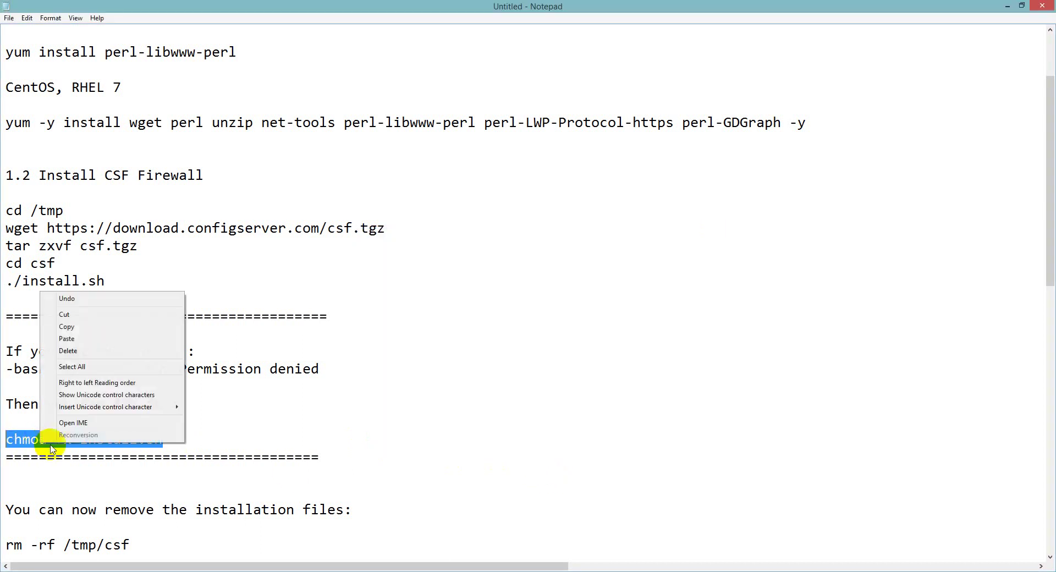
left_click(67, 327)
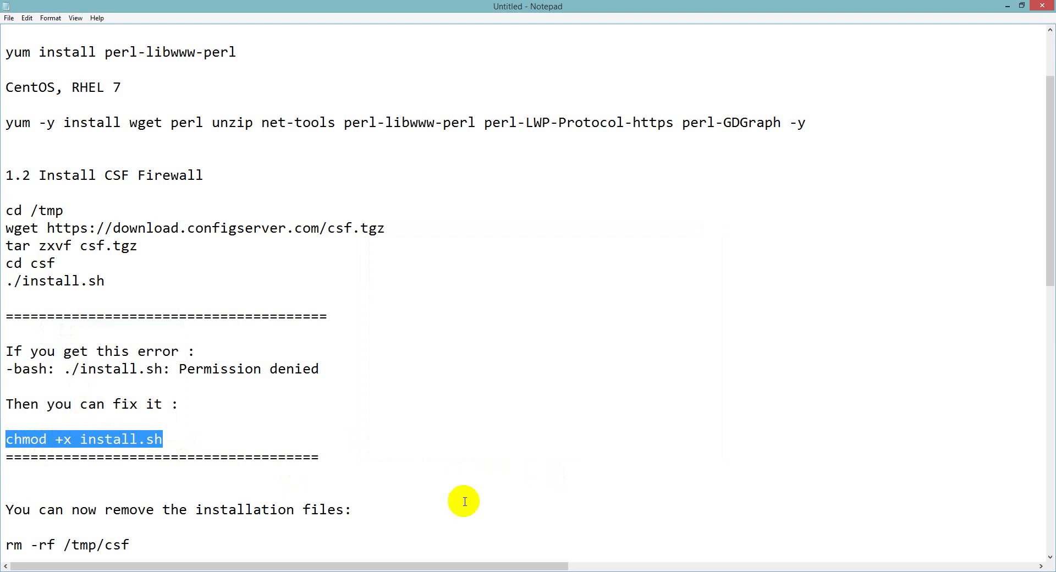
key("alt+Tab")
right_click(567, 440)
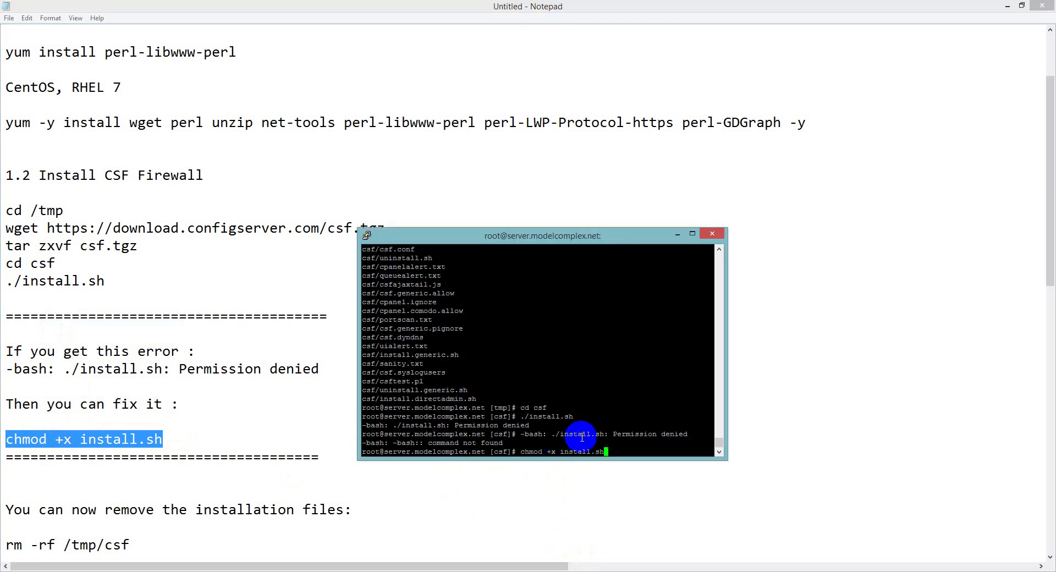
key("Return")
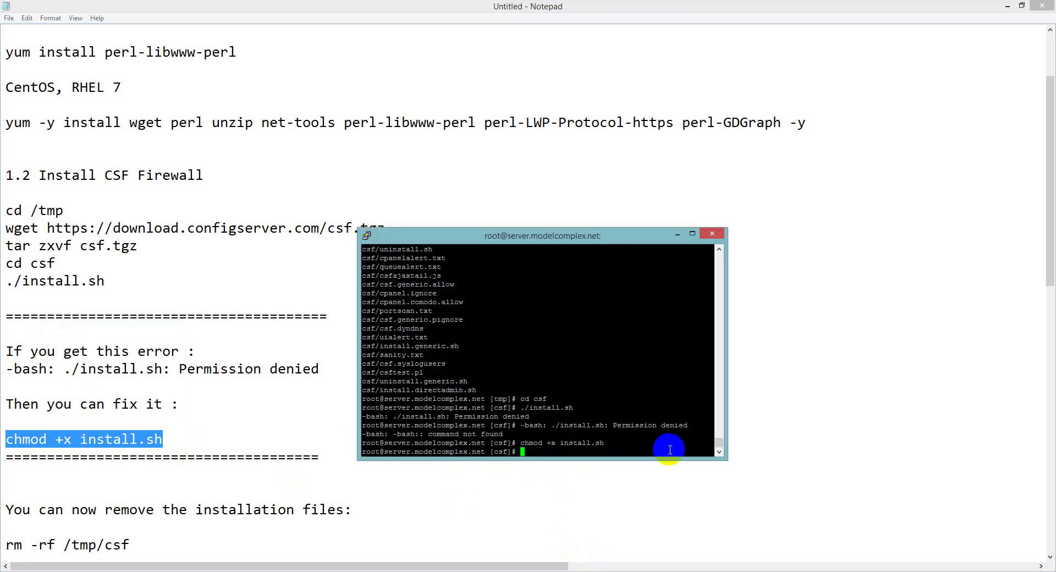
- Try to start the installer again by copying "./install.sh" from the notes and running it in the terminal
left_click(107, 281)
left_click_drag(107, 280, 3, 275)
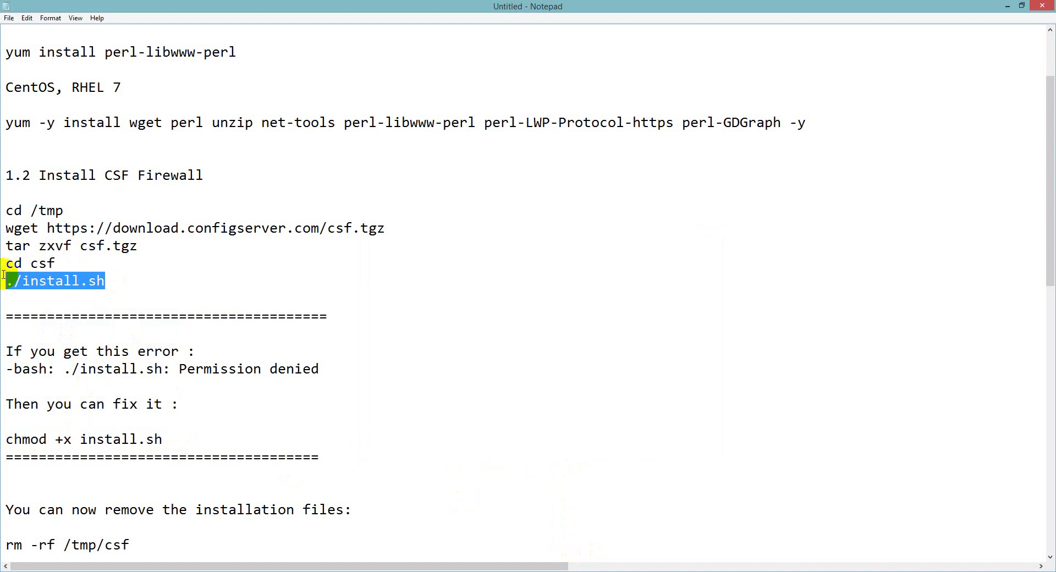
right_click(17, 280)
left_click(47, 313)
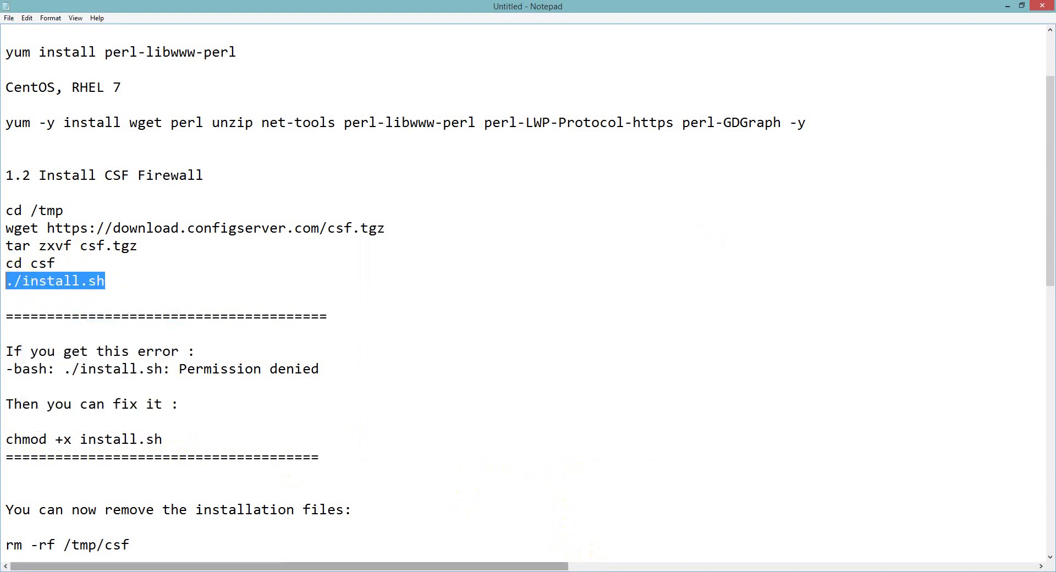
key("alt+Tab")
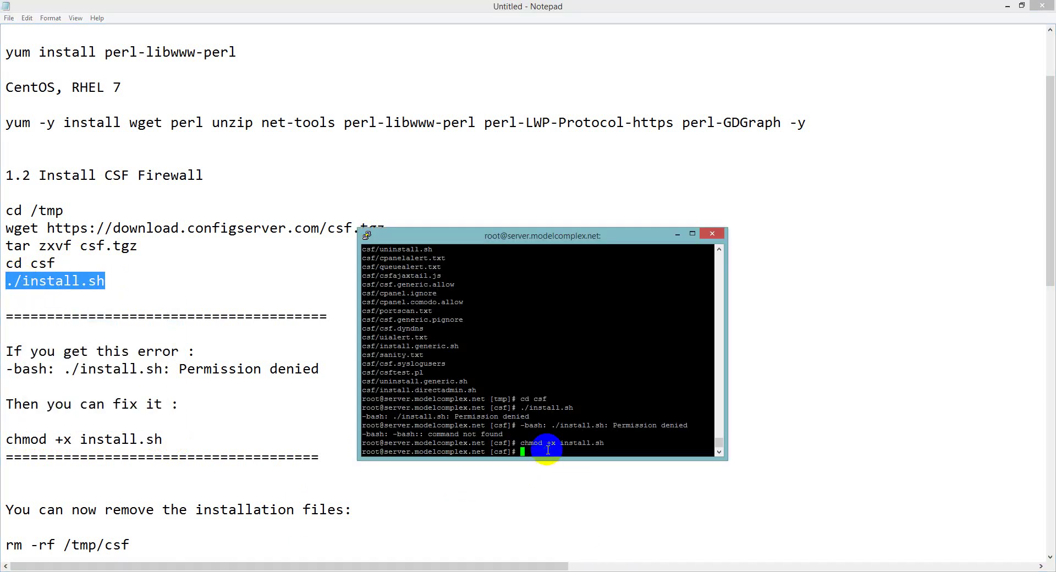
right_click(548, 450)
key("Return")
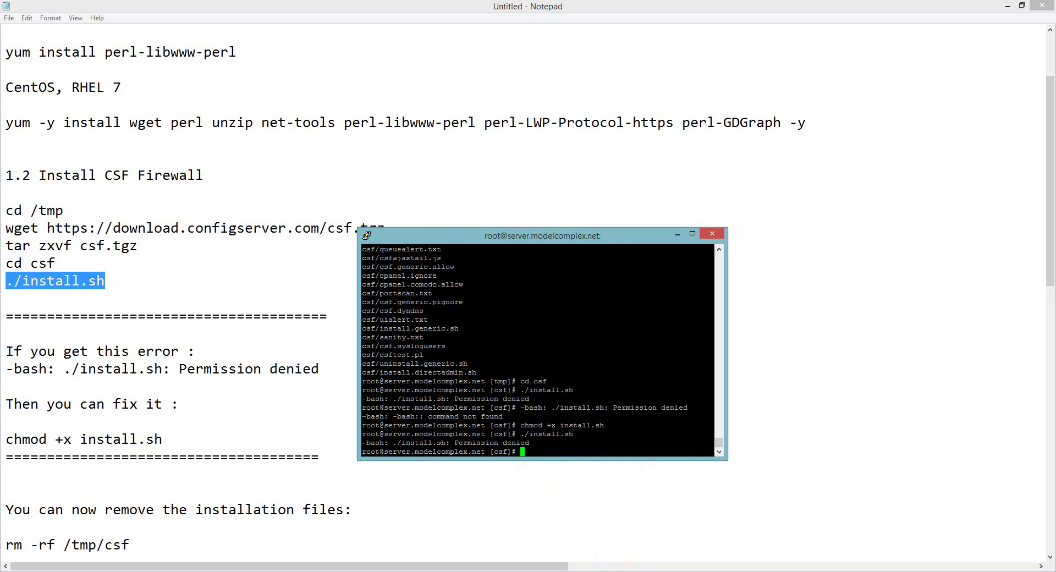
- Run the CSF installer in the terminal with "sh install.sh" and add "/ sh install.sh" after "./install.sh" in the notes
right_click(524, 449)
key("Return")
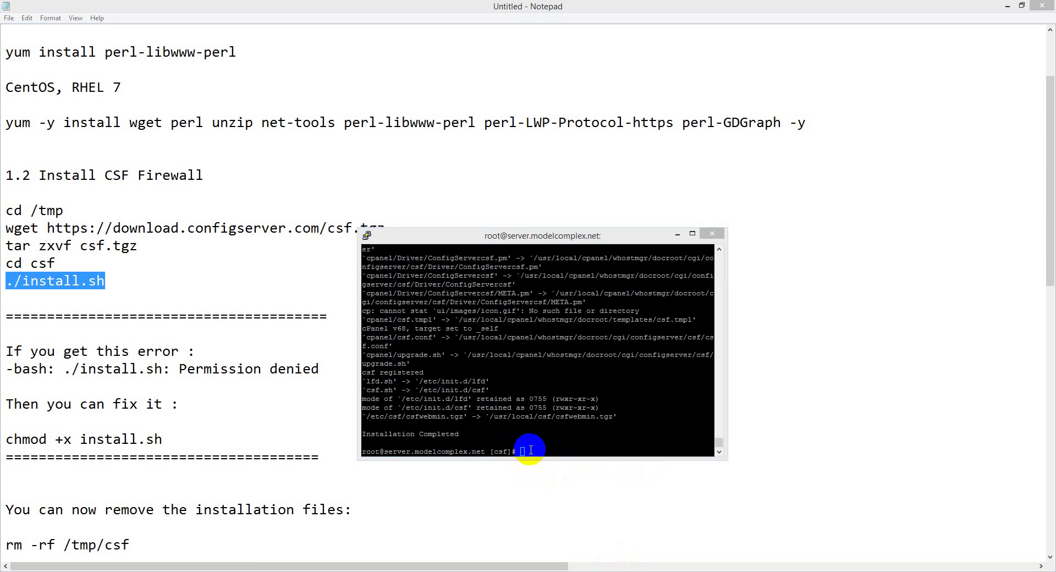
left_click(74, 284)
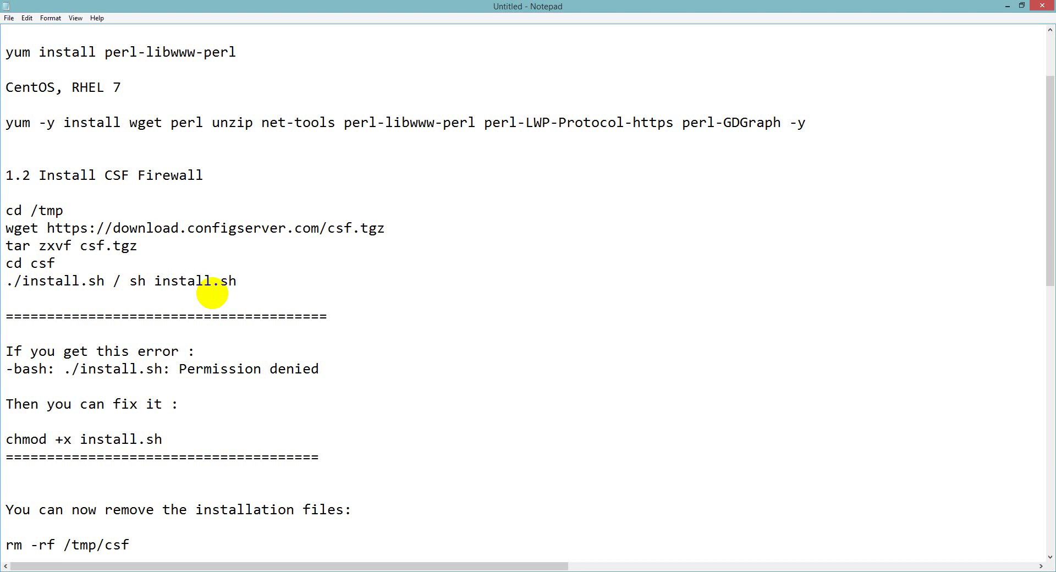
- Recall the "sh install.sh" command at the terminal prompt without running it
left_click(505, 569)
left_click(571, 356)
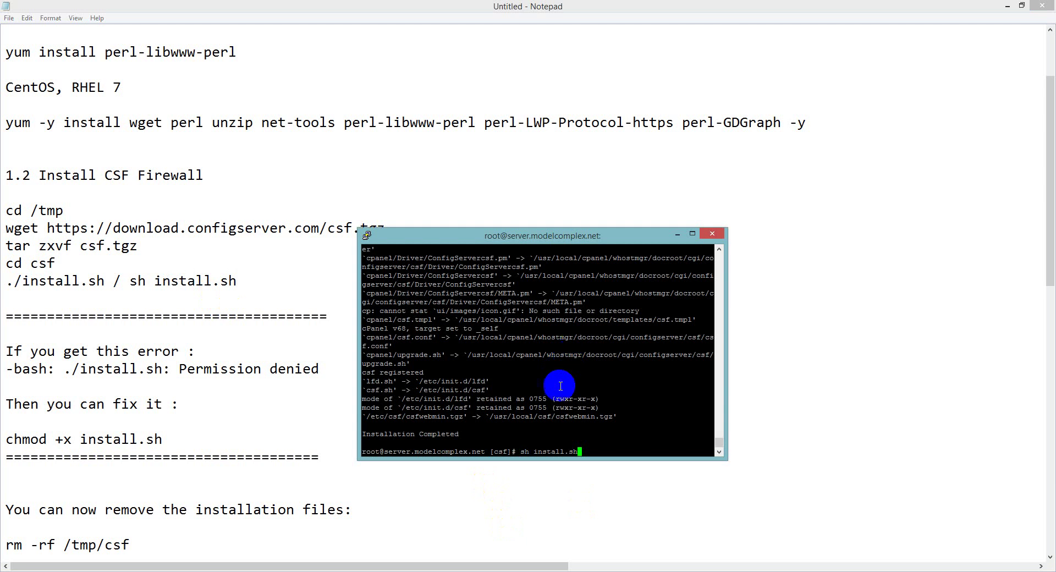
left_click(588, 452)
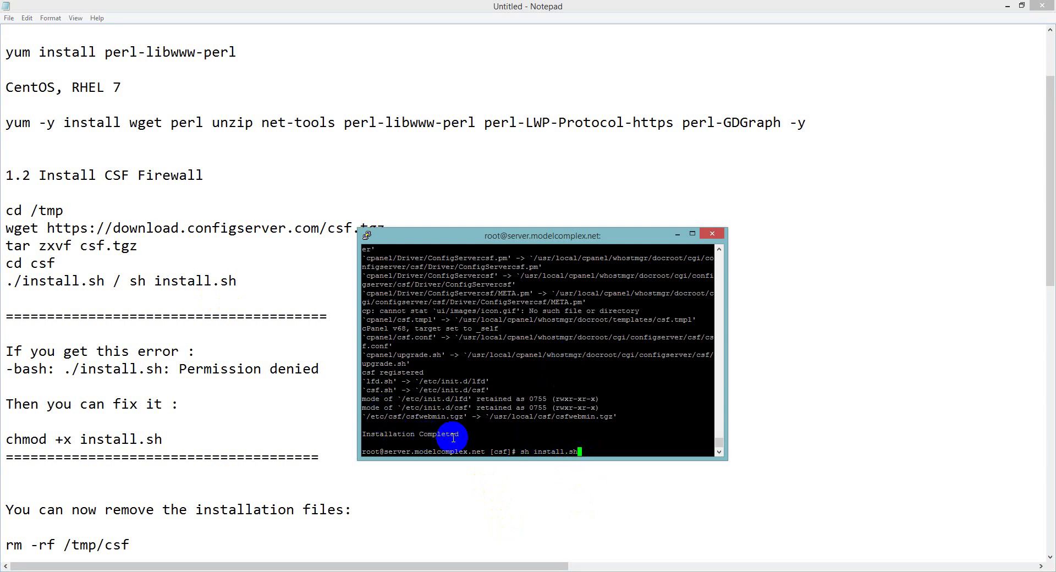
- Copy "rm -rf /tmp/csf" from the notes and run it in the terminal to delete the extracted installation folder
left_click(251, 443)
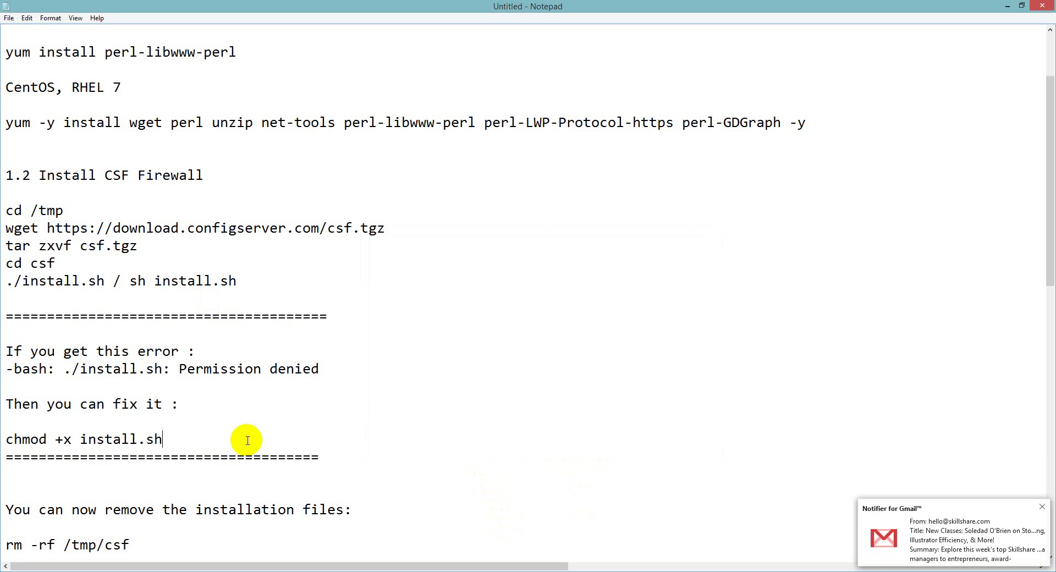
scroll(247, 440, "down", 1)
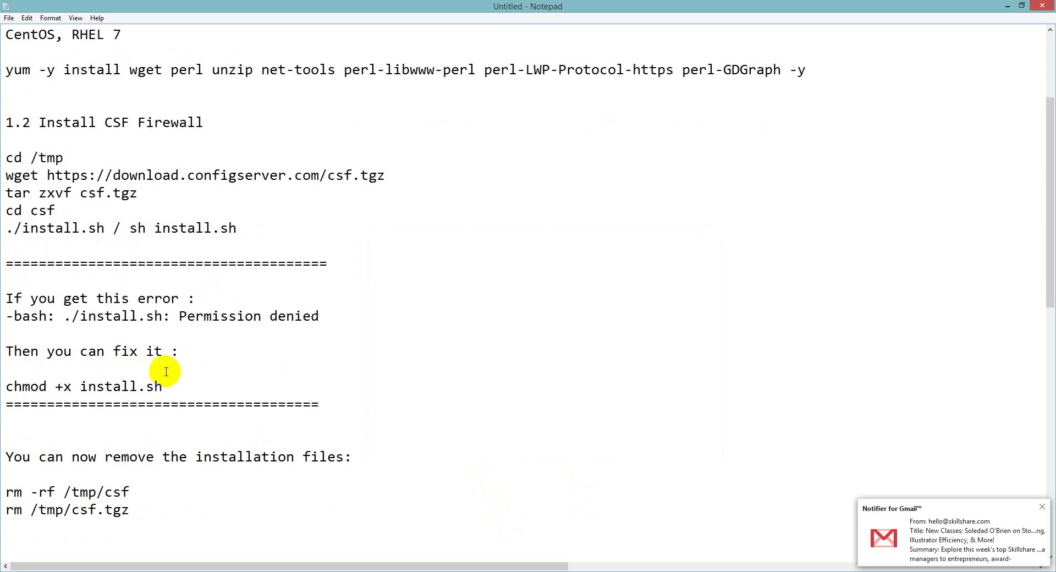
scroll(166, 372, "down", 2)
left_click_drag(165, 385, 14, 386)
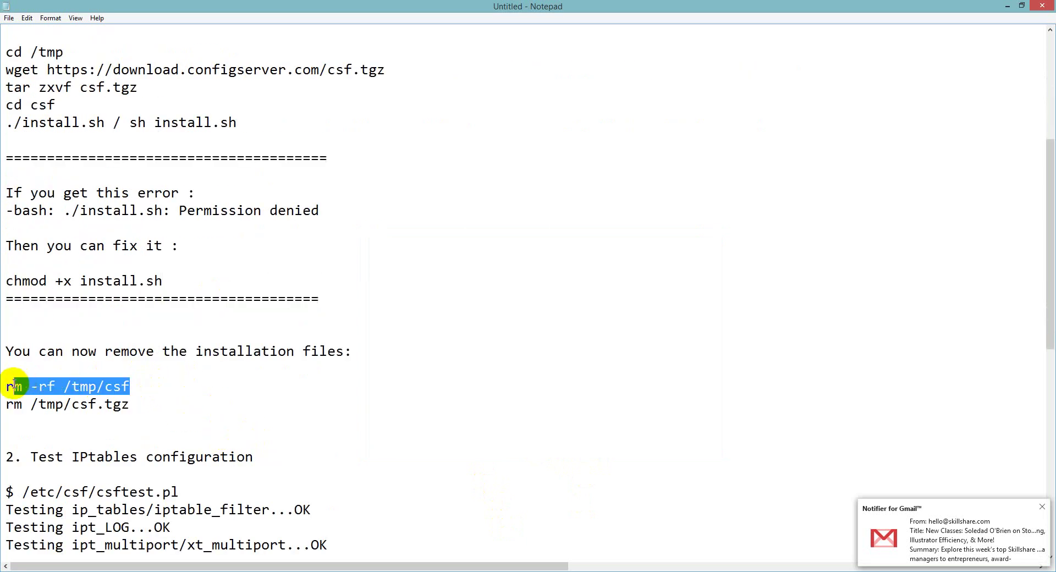
left_click_drag(135, 387, 5, 387)
right_click(37, 386)
left_click(67, 423)
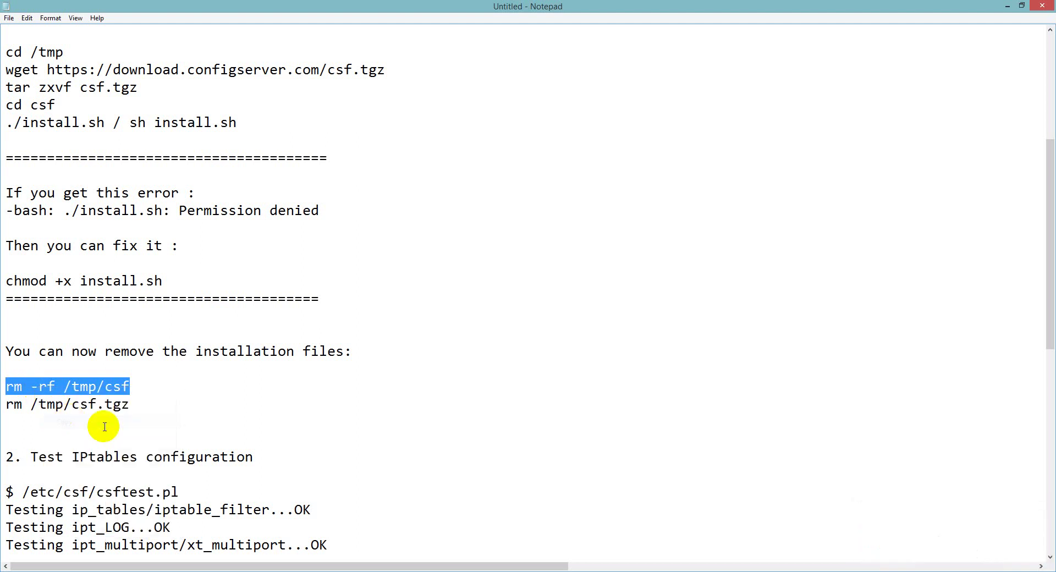
left_click(605, 571)
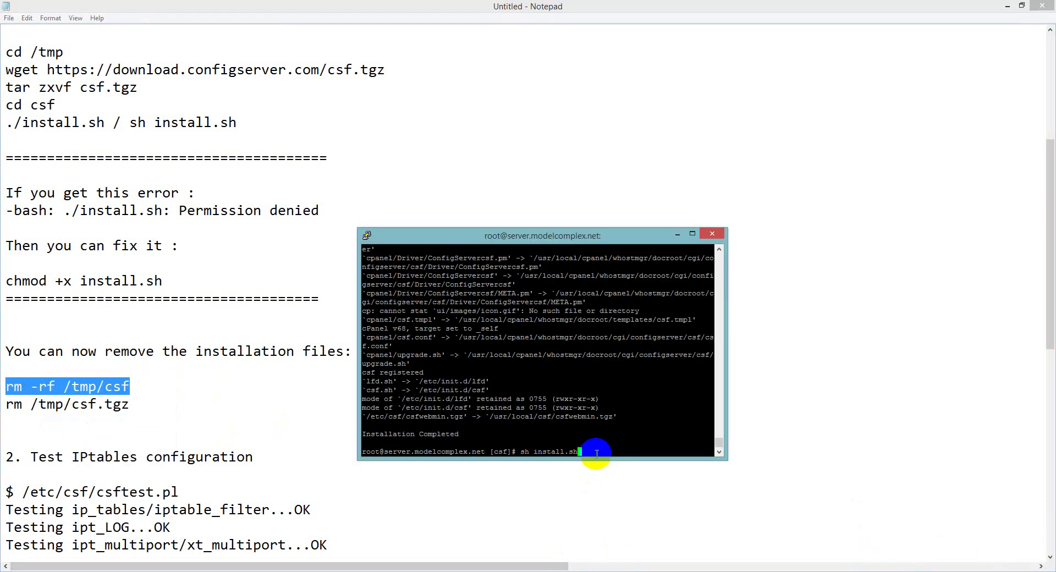
right_click(633, 455)
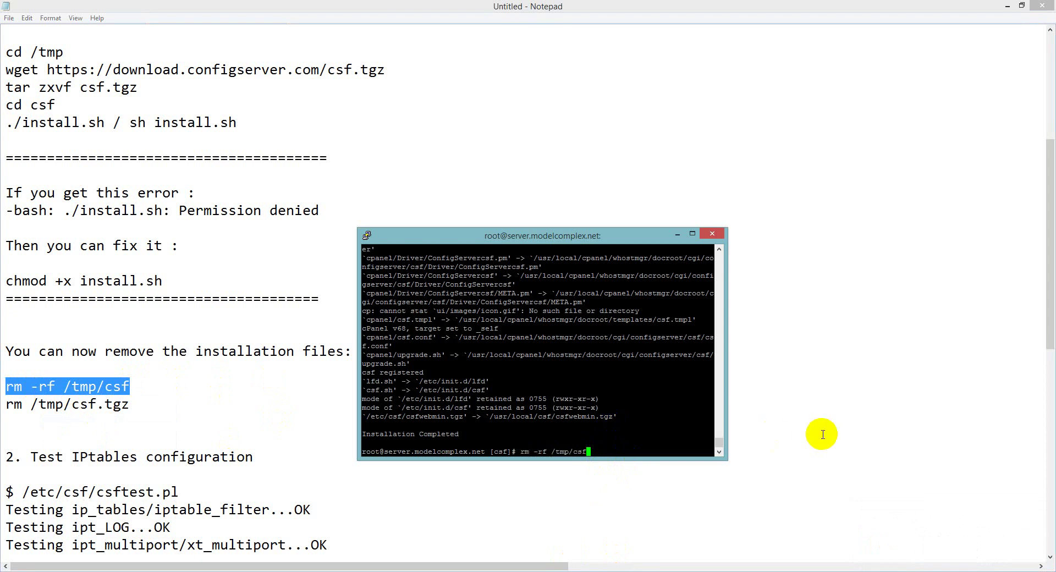
key("Return")
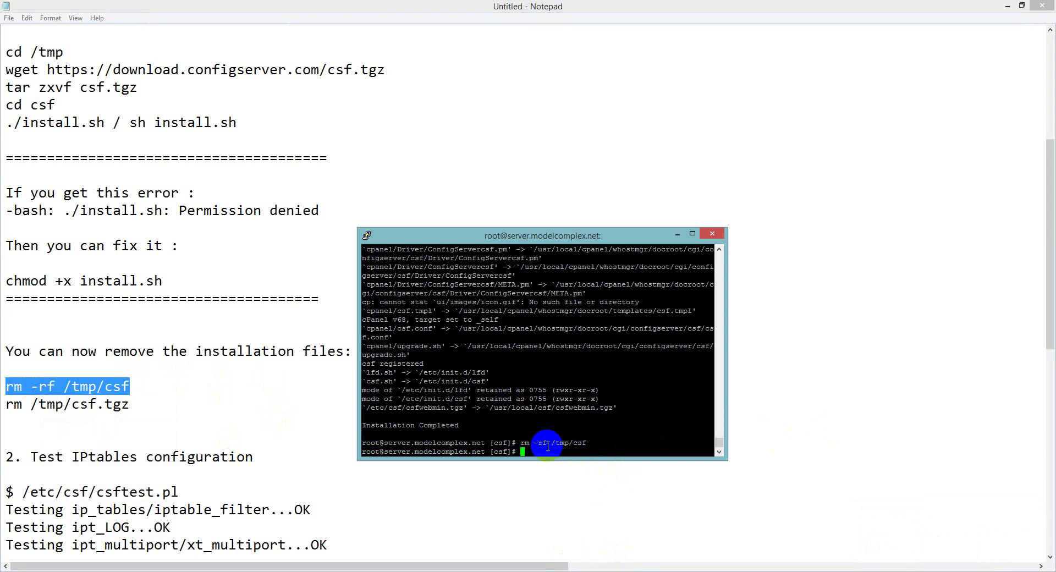
- Copy "rm /tmp/csf.tgz" from the notes, run it in the terminal and answer y to delete the downloaded archive
left_click_drag(132, 404, 7, 404)
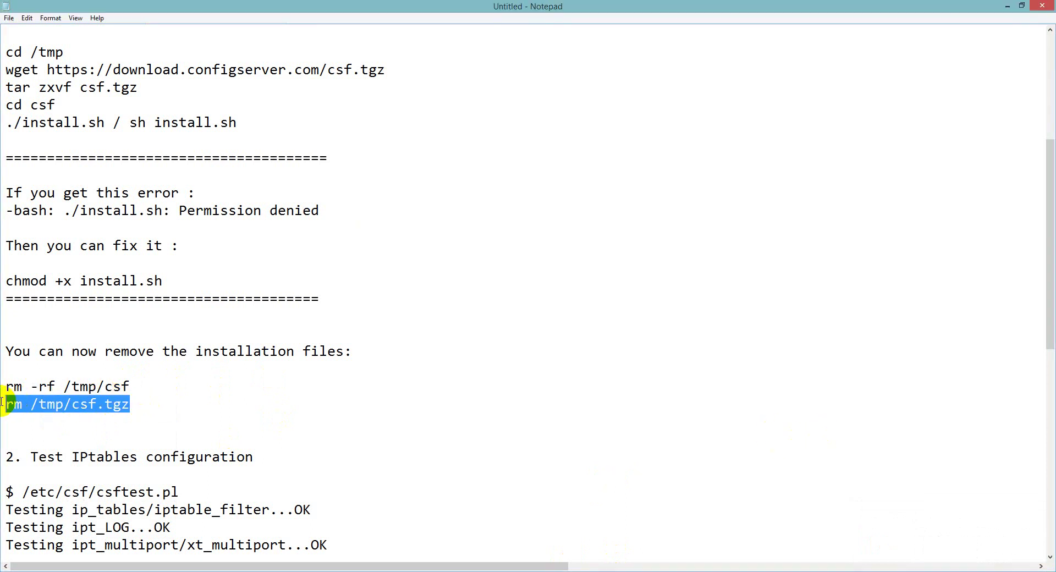
right_click(40, 412)
left_click(60, 439)
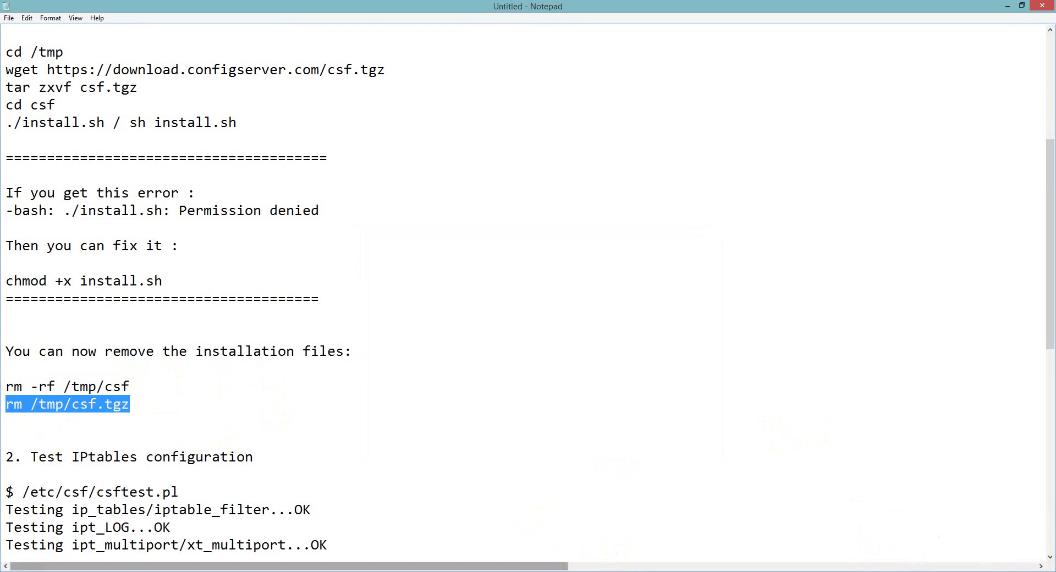
key("alt+Tab")
right_click(596, 440)
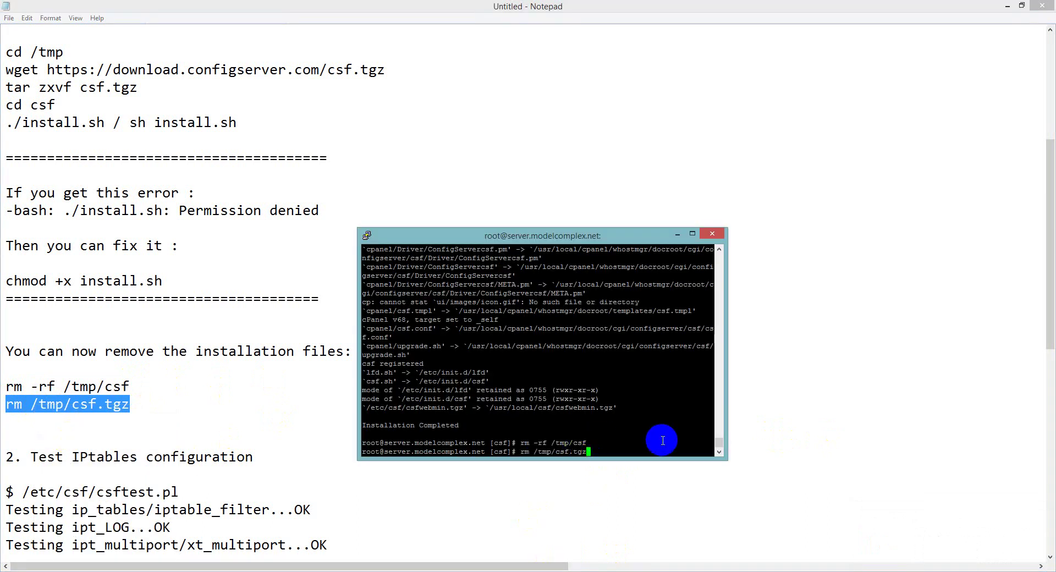
key("Return")
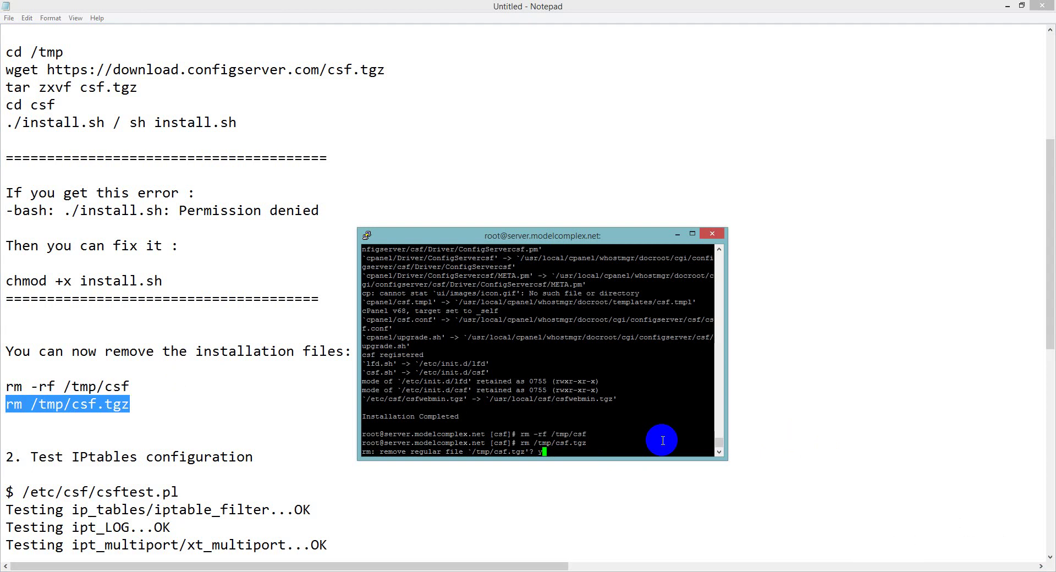
key("Return")
- Copy "/etc/csf/csftest.pl" from the notes and run it in the terminal to test the iptables configuration
left_click(251, 419)
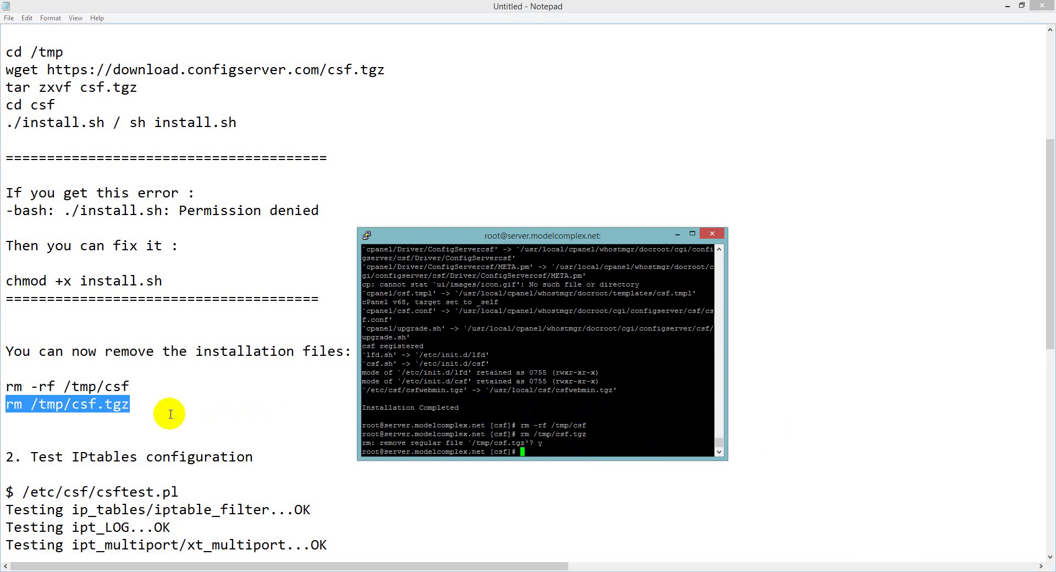
scroll(248, 422, "down", 2)
left_click_drag(200, 387, 30, 388)
right_click(27, 386)
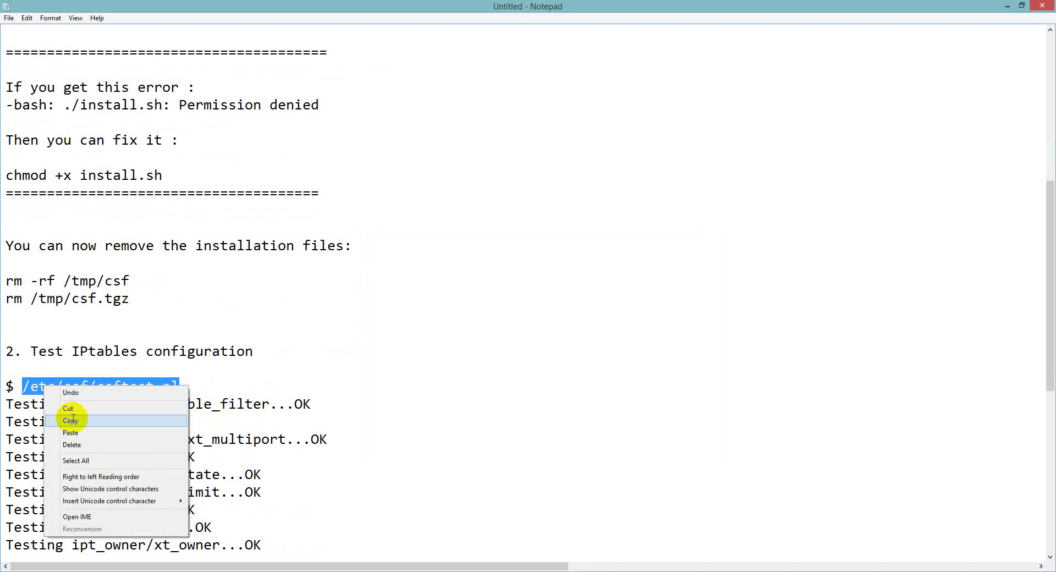
left_click(60, 420)
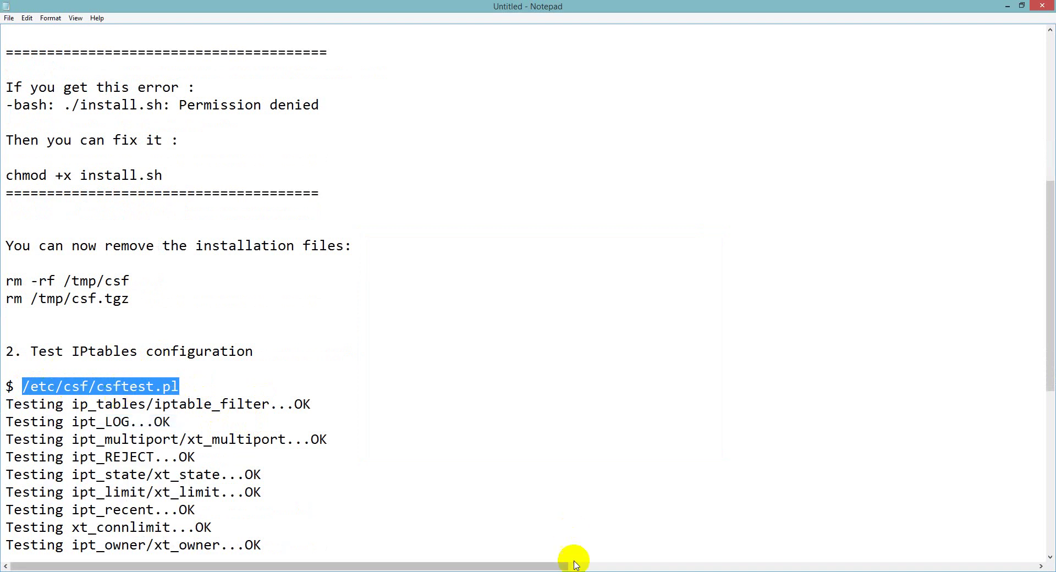
key("alt+Tab")
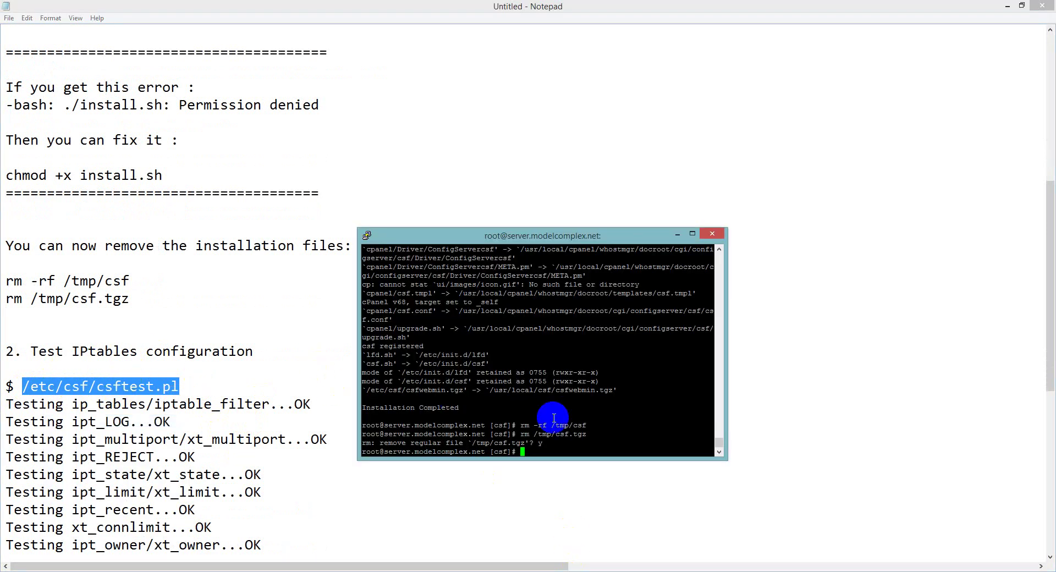
right_click(547, 443)
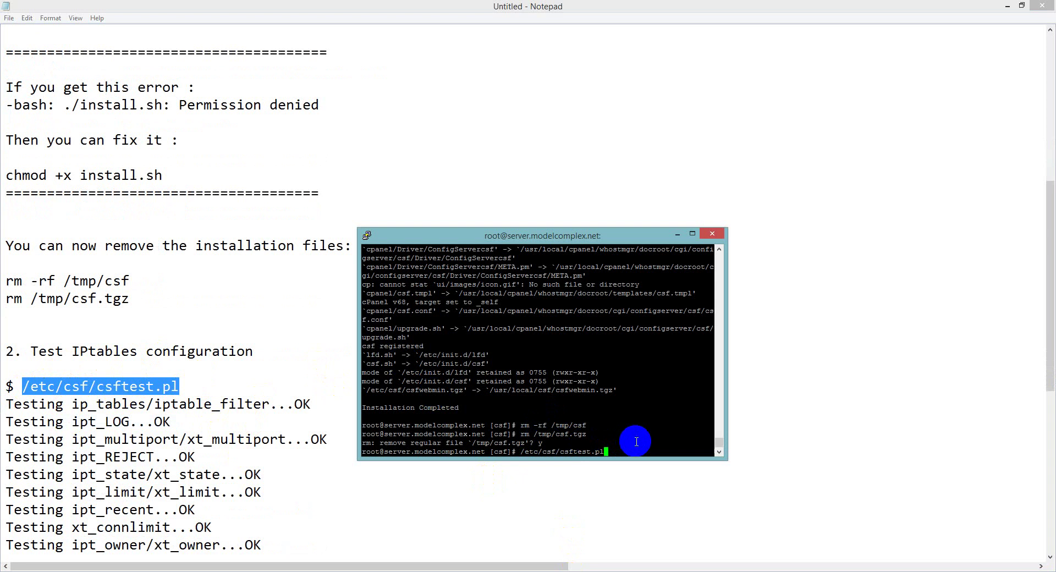
key("Return")
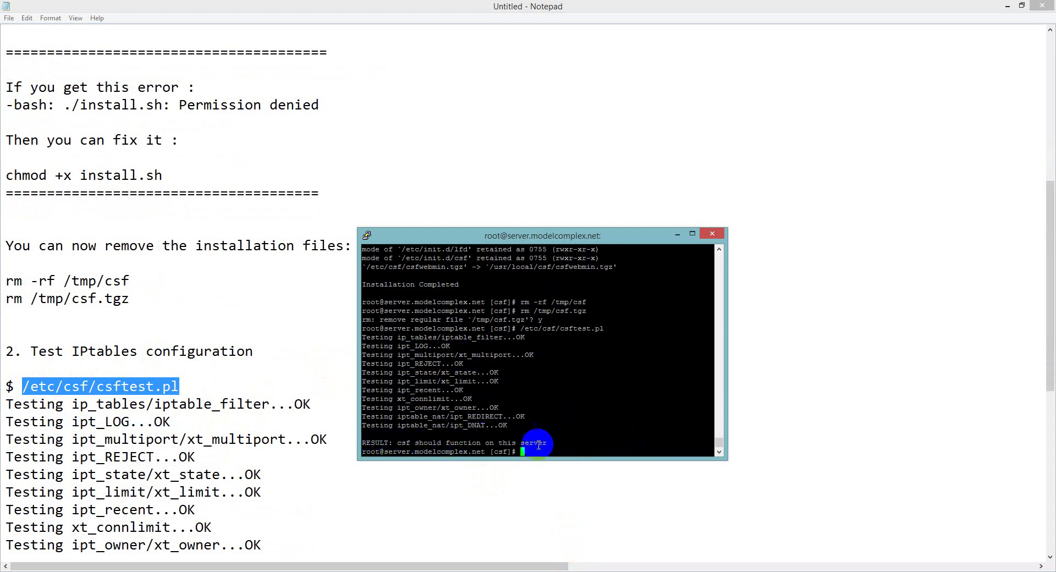
- Review the notes on the CSF configuration location, enabling the firewall and the uninstallation commands for cPanel servers
left_click(205, 407)
scroll(267, 407, "down", 1)
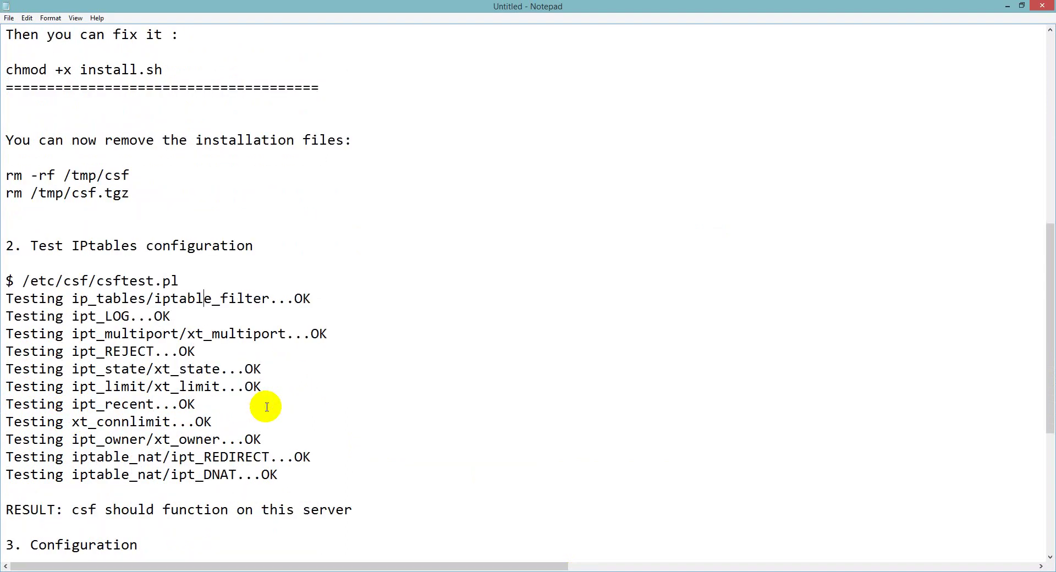
scroll(267, 407, "down", 2)
scroll(267, 407, "up", 1)
scroll(267, 407, "down", 3)
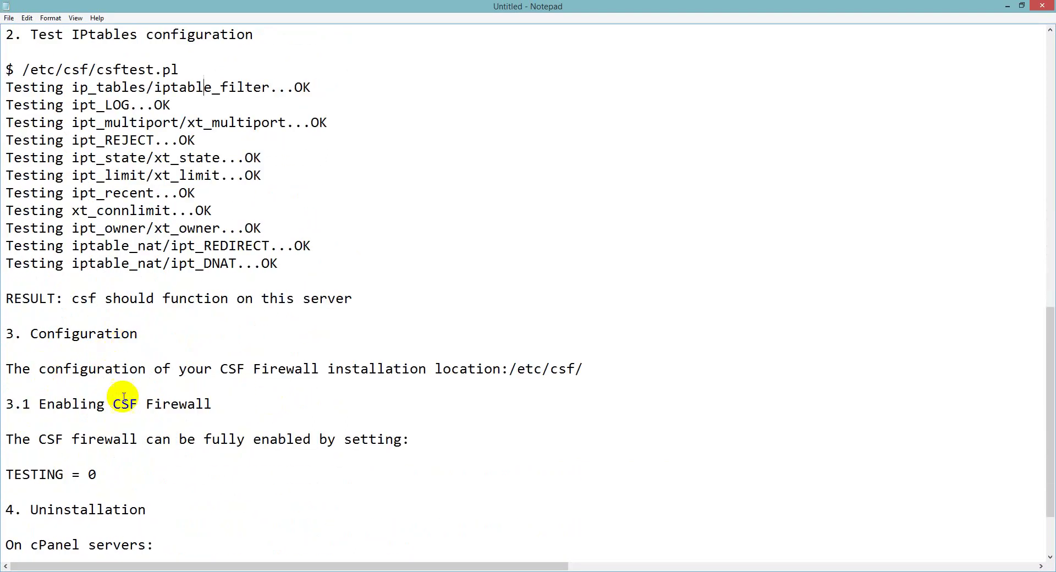
left_click_drag(222, 405, 15, 402)
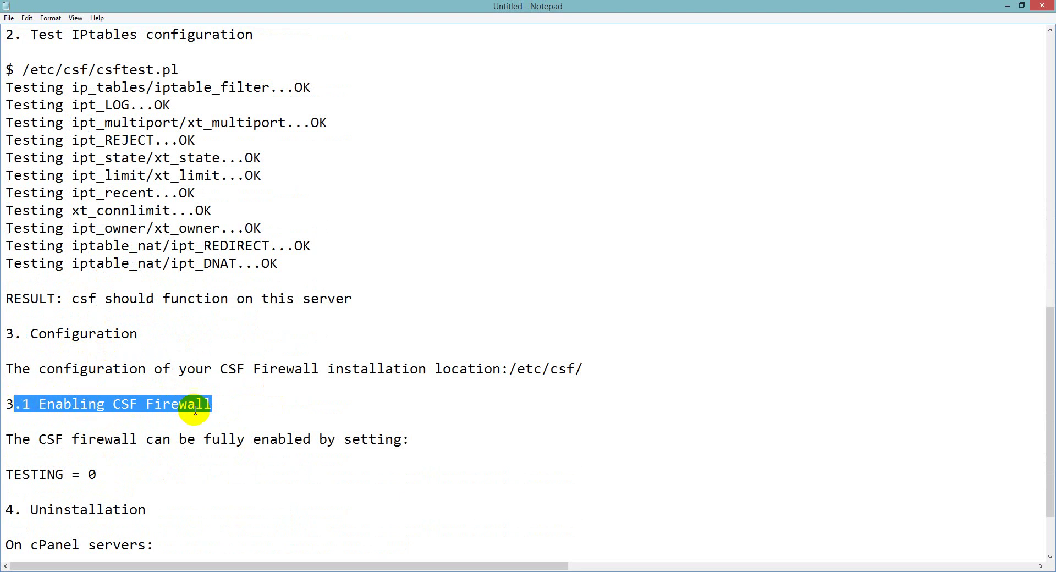
scroll(195, 410, "down", 2)
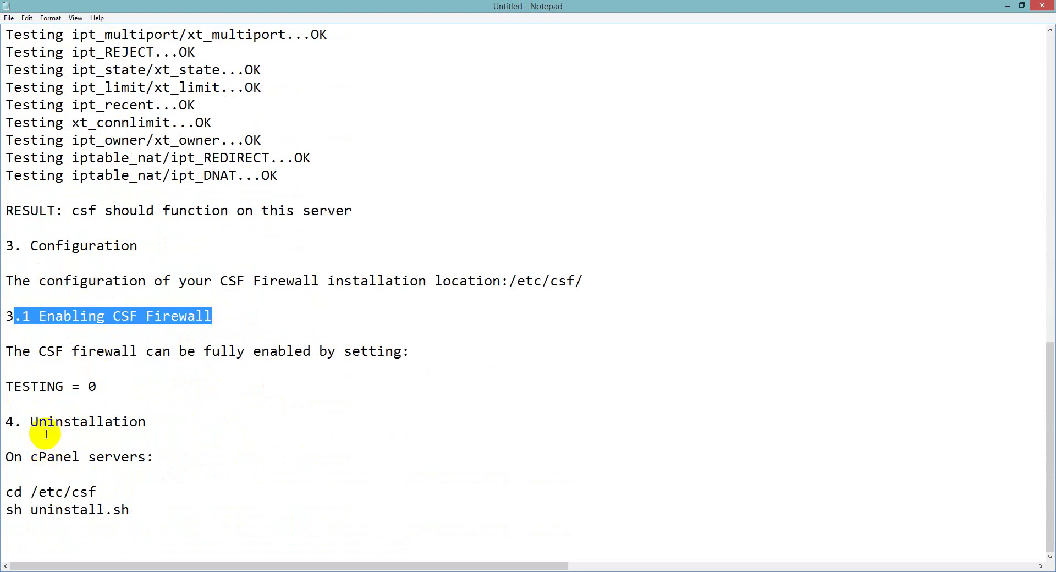
left_click_drag(32, 422, 144, 427)
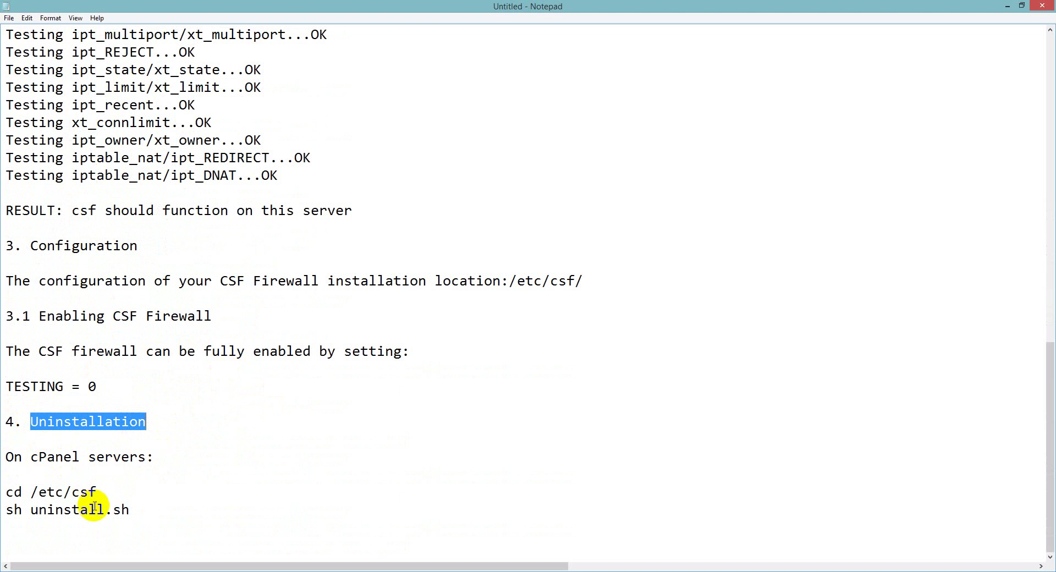
left_click_drag(99, 492, 31, 491)
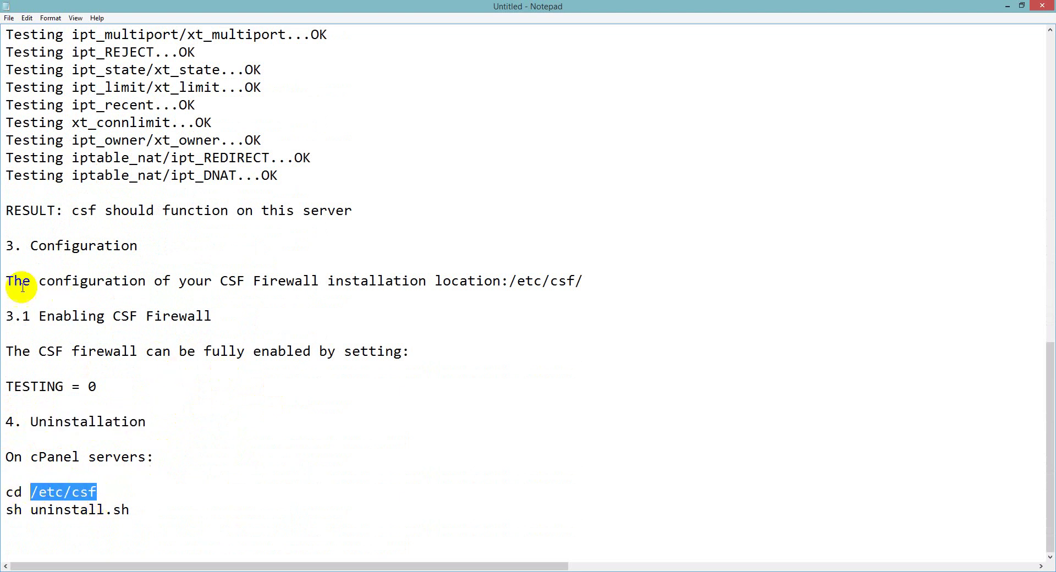
left_click_drag(8, 282, 492, 281)
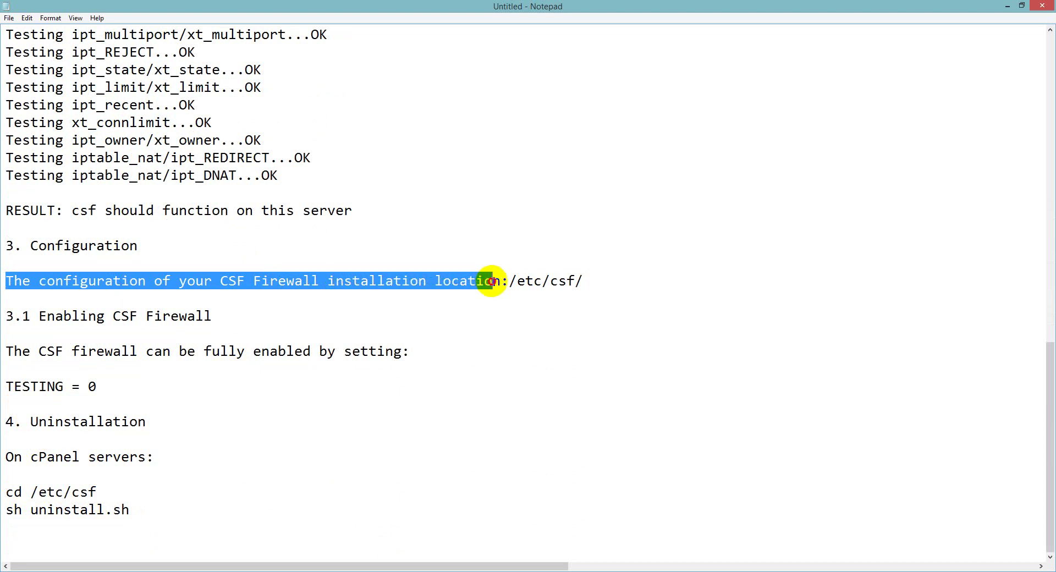
left_click_drag(583, 281, 509, 282)
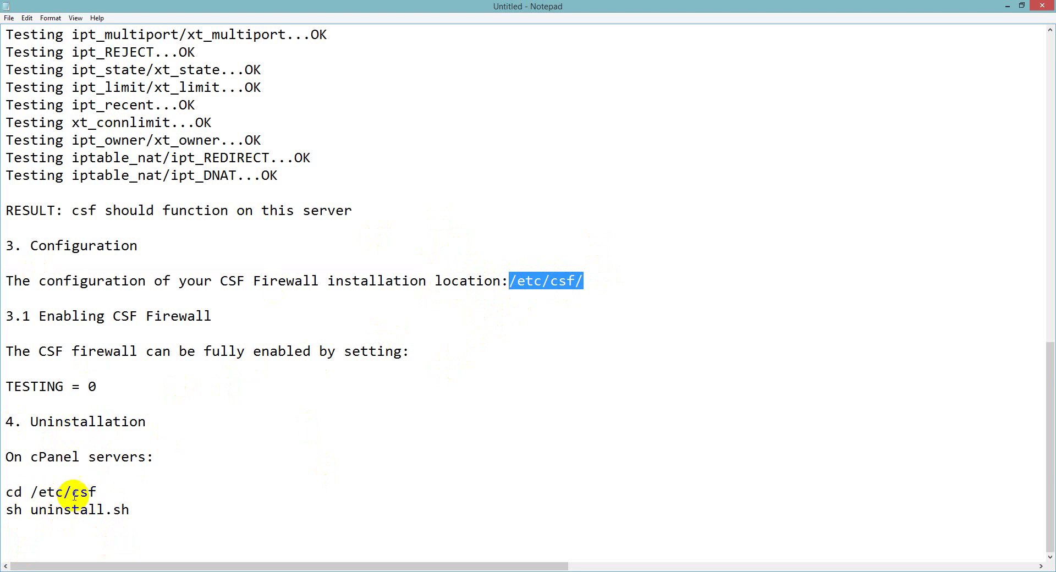
left_click_drag(147, 512, 10, 509)
left_click(33, 513)
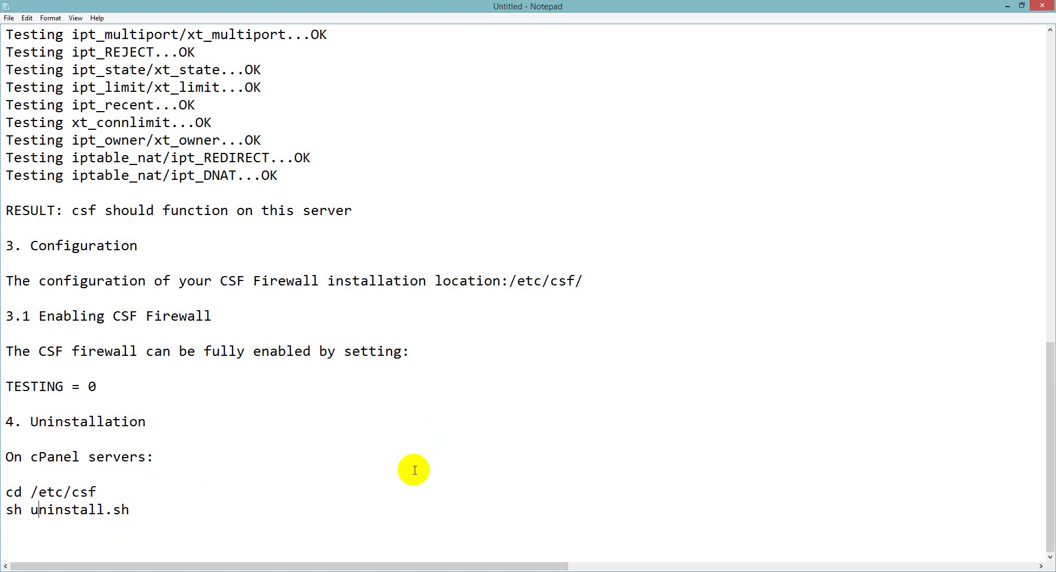
- Switch to WHM in the browser, search its navigation for "configser" and open the ConfigServer Security & Firewall plugin
mouse_move(385, 571)
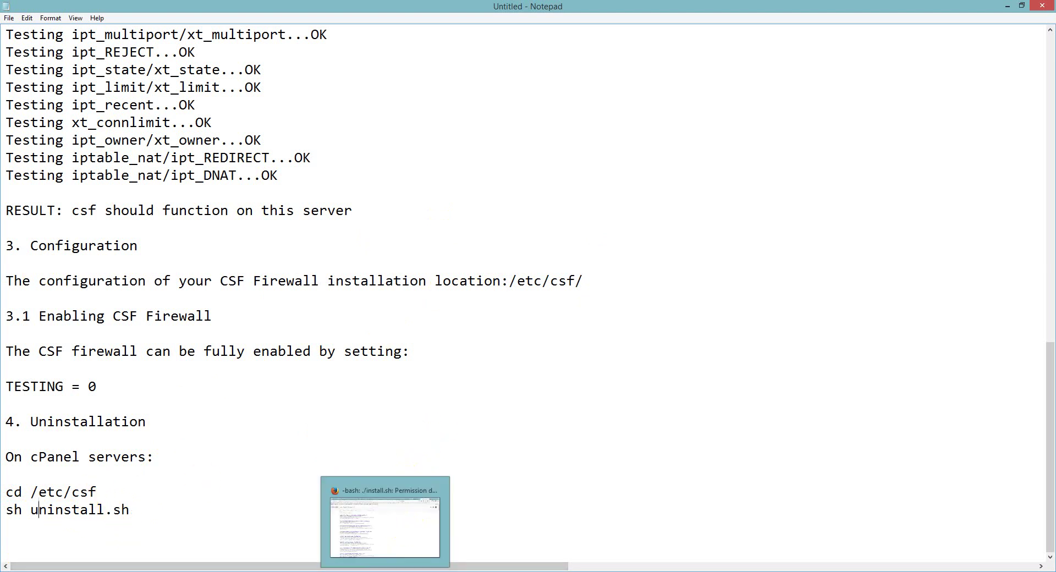
left_click(531, 520)
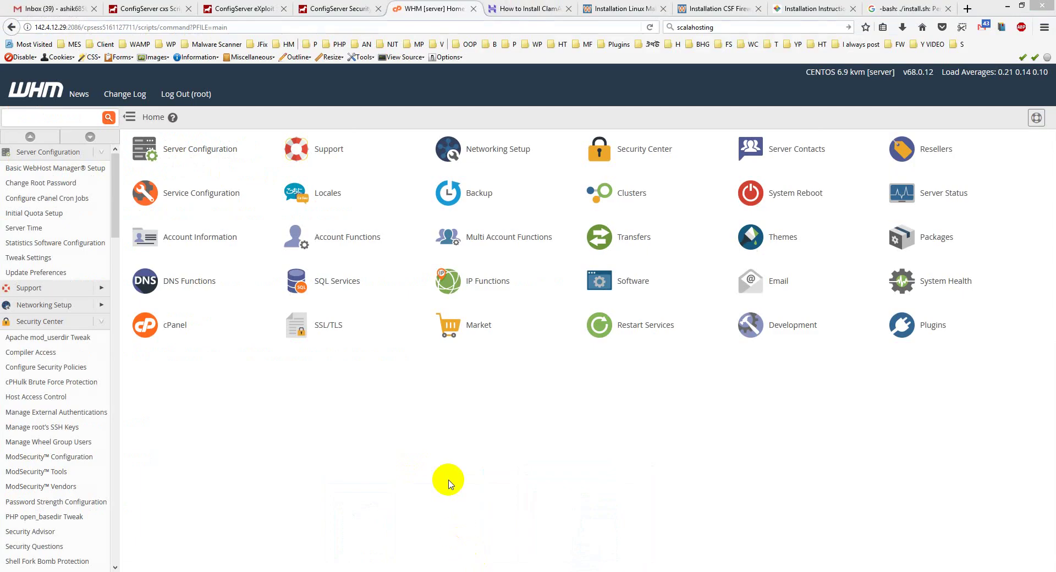
left_click(25, 117)
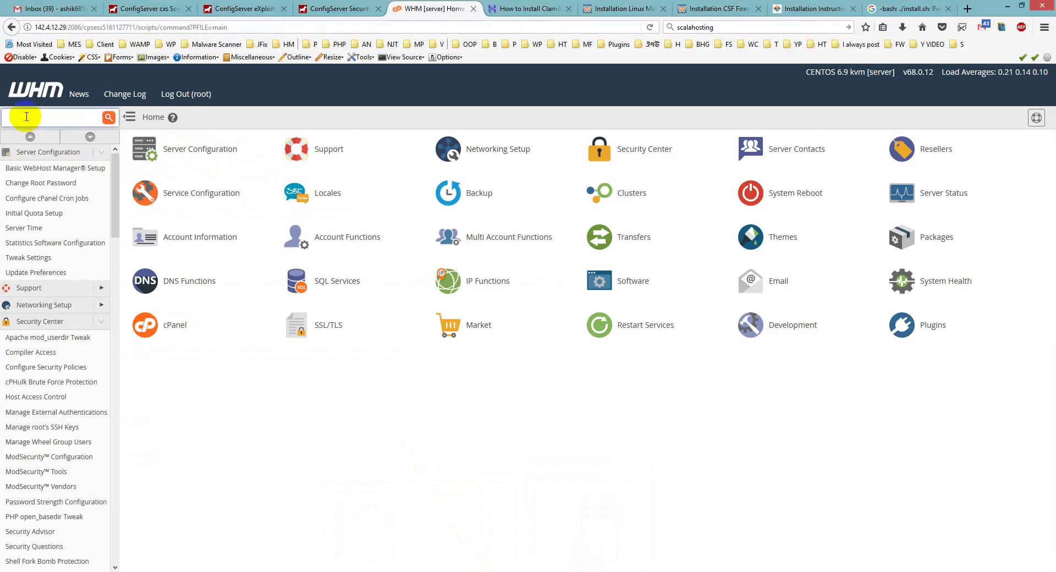
type("config")
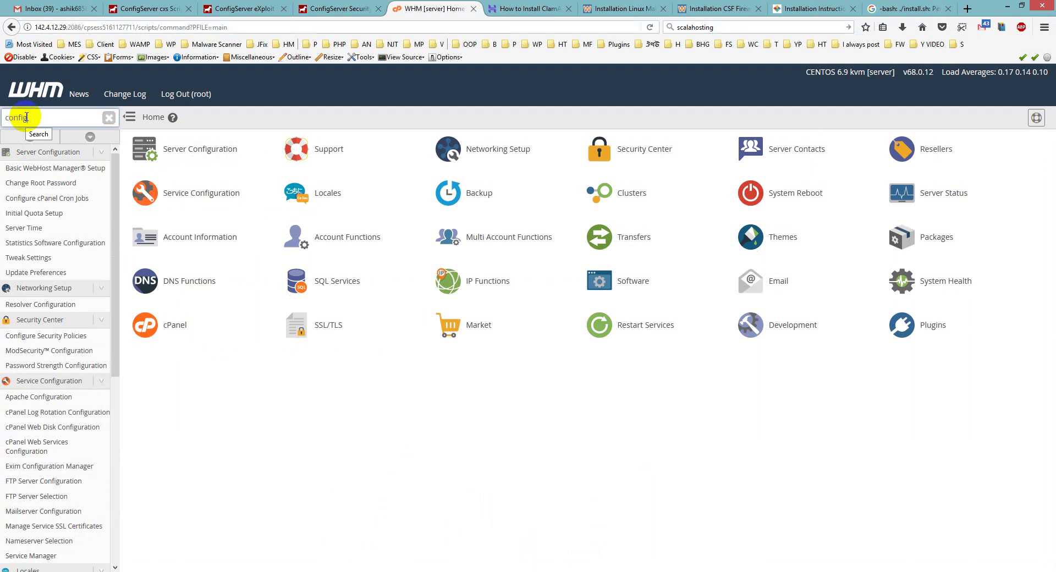
type("ser")
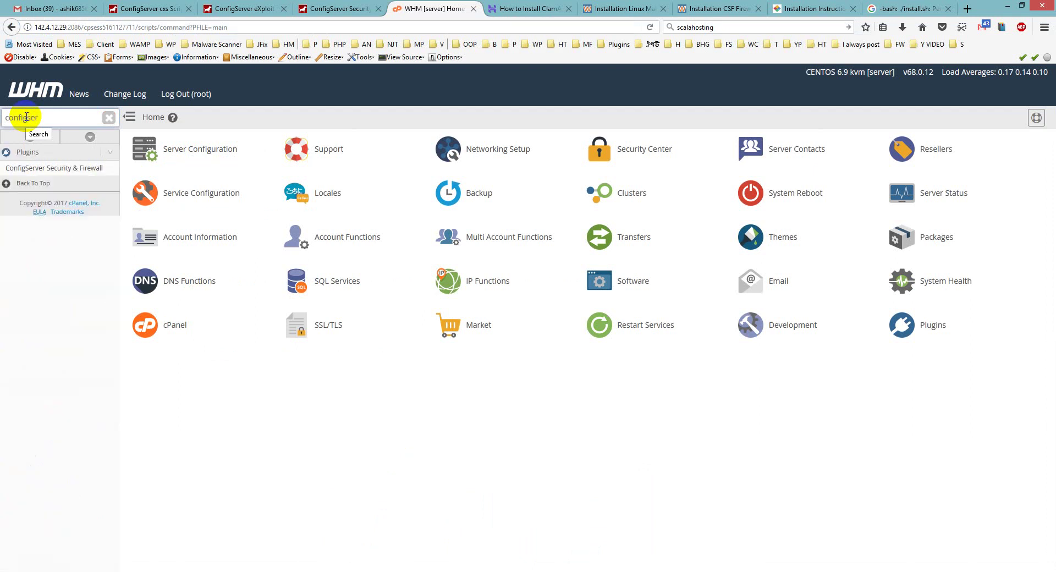
left_click(64, 172)
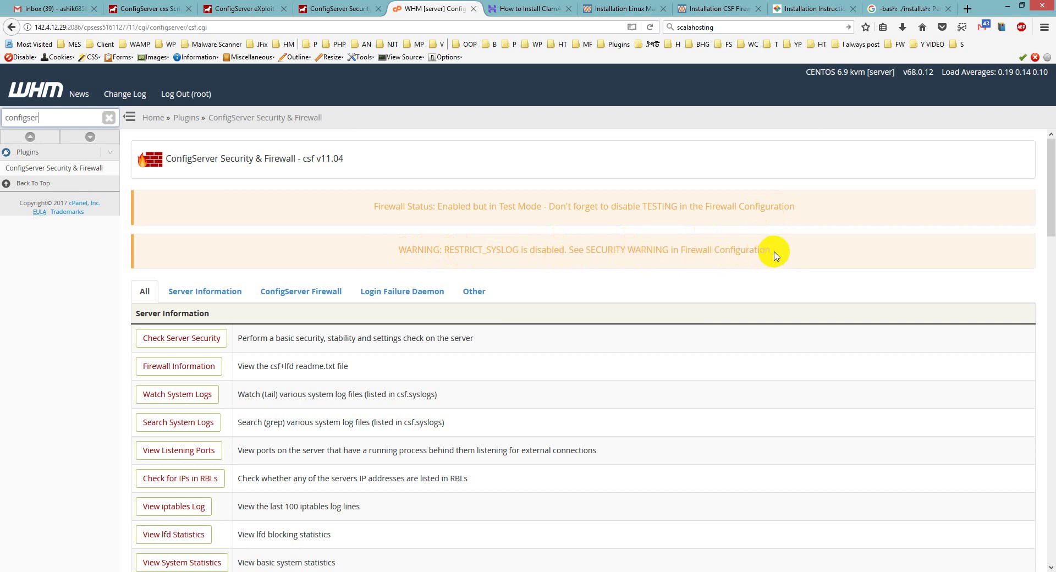
- Open the csf Firewall Configuration, set TESTING to Off in the Initial Settings and save the changes
left_click_drag(773, 251, 546, 250)
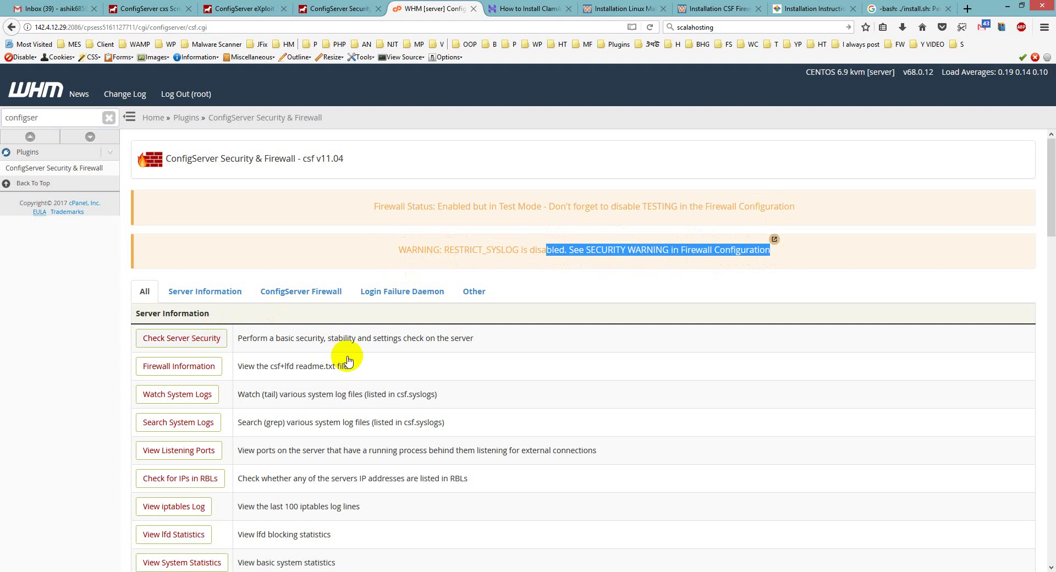
scroll(347, 361, "down", 5)
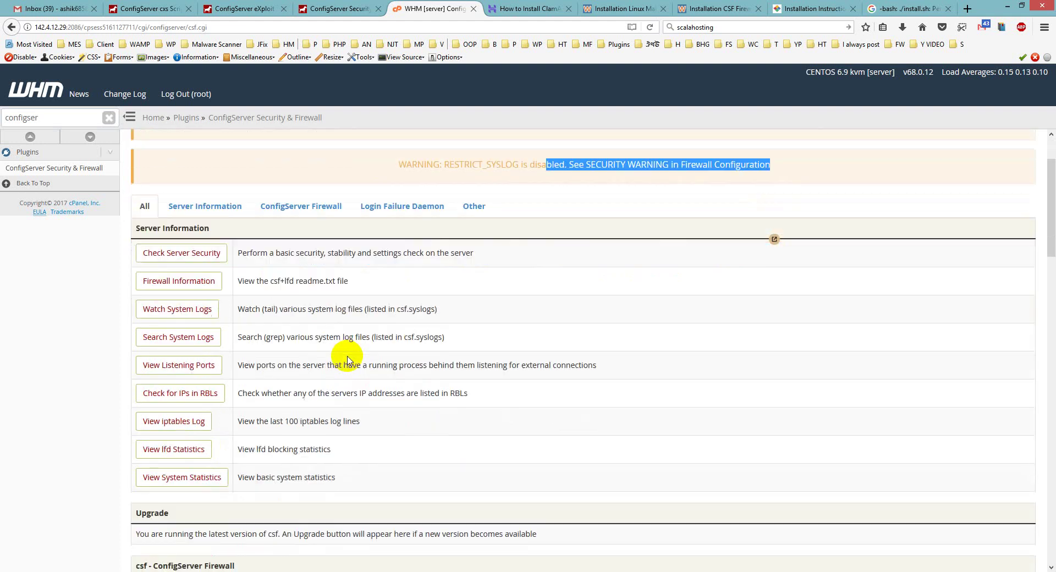
left_click(207, 517)
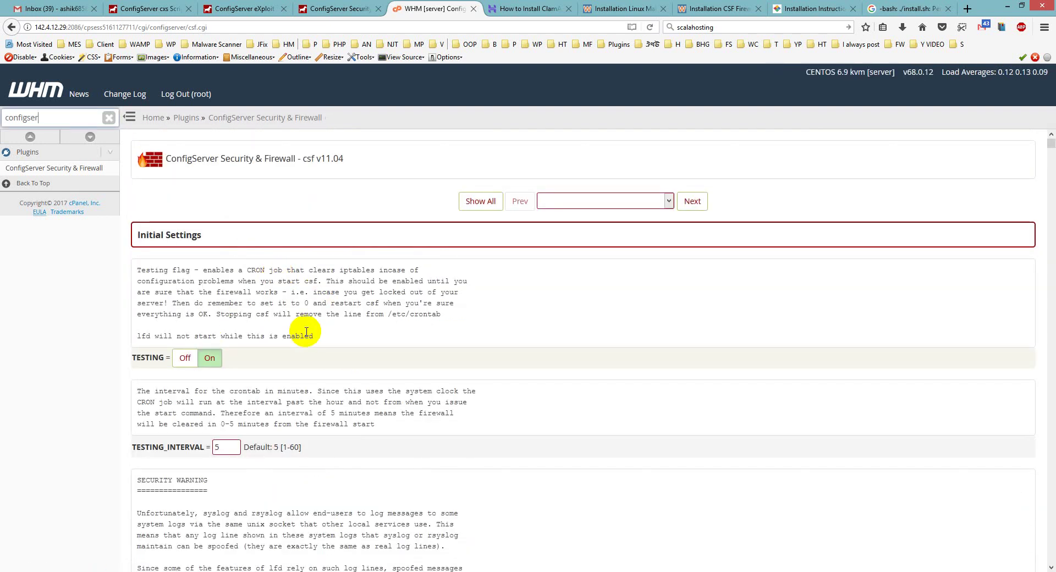
left_click(185, 358)
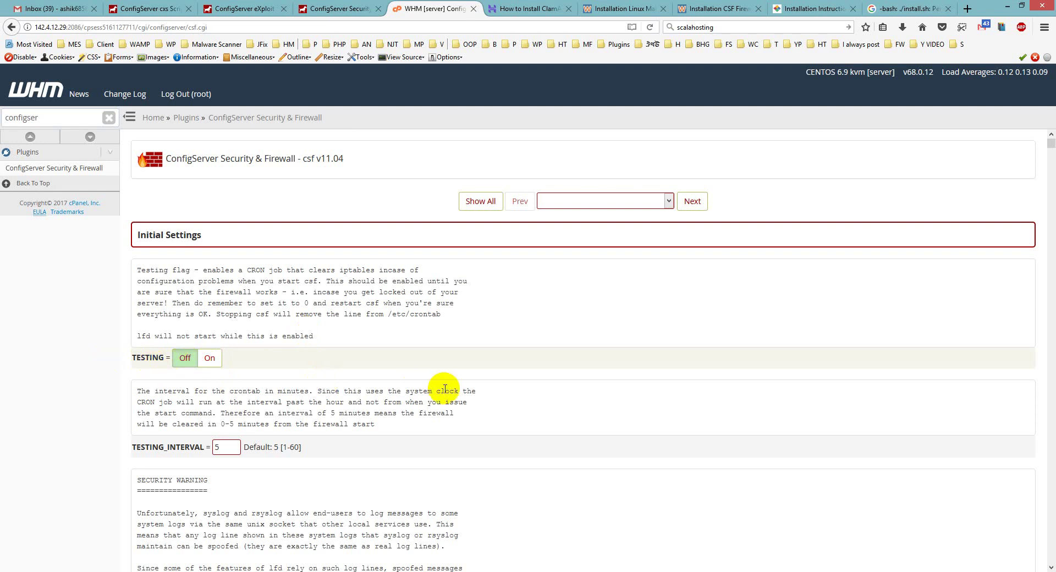
scroll(445, 388, "down", 6)
left_click_drag(1050, 147, 1052, 471)
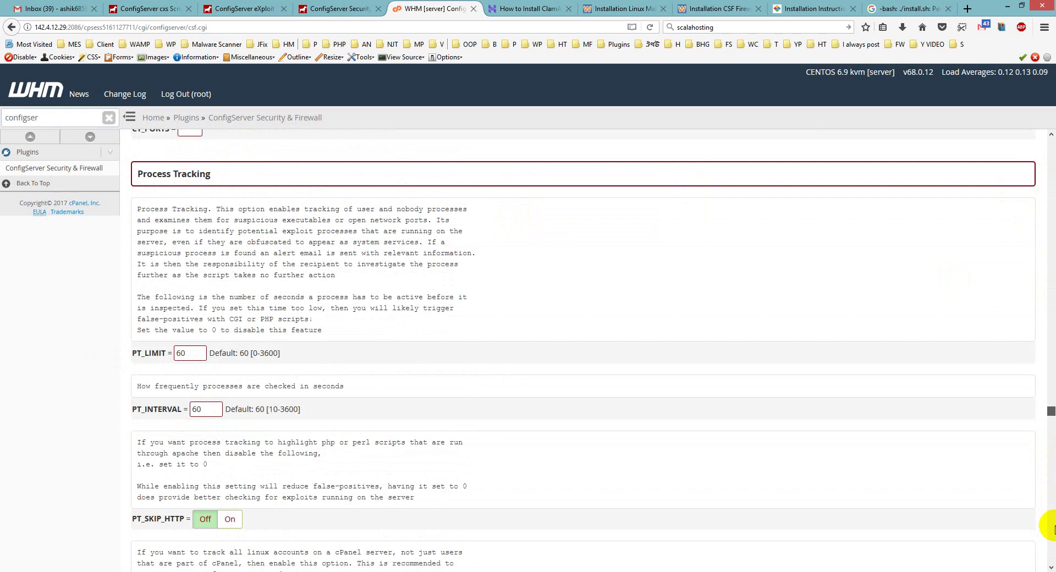
left_click_drag(1051, 424, 1051, 562)
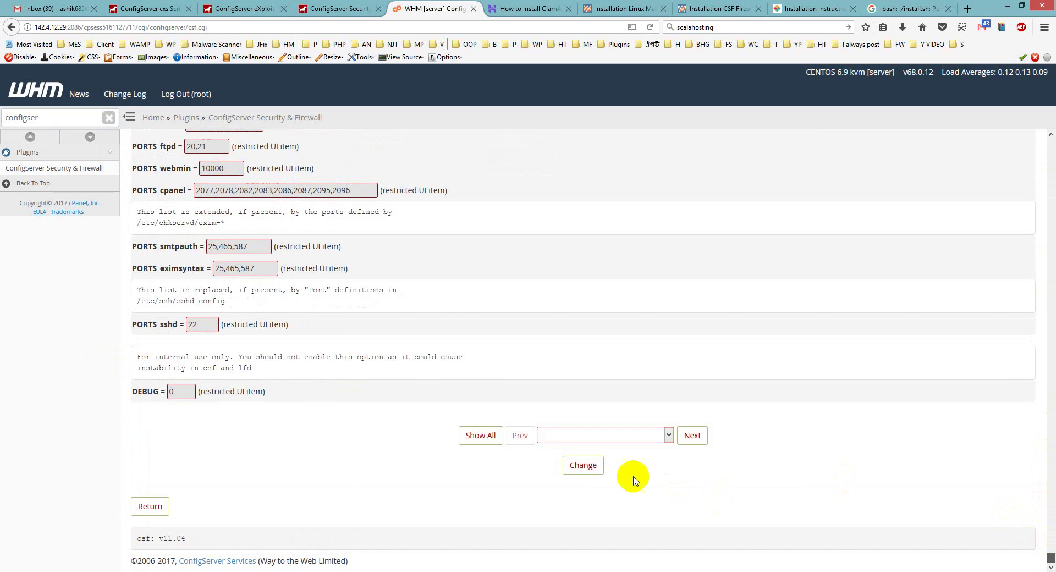
left_click(593, 470)
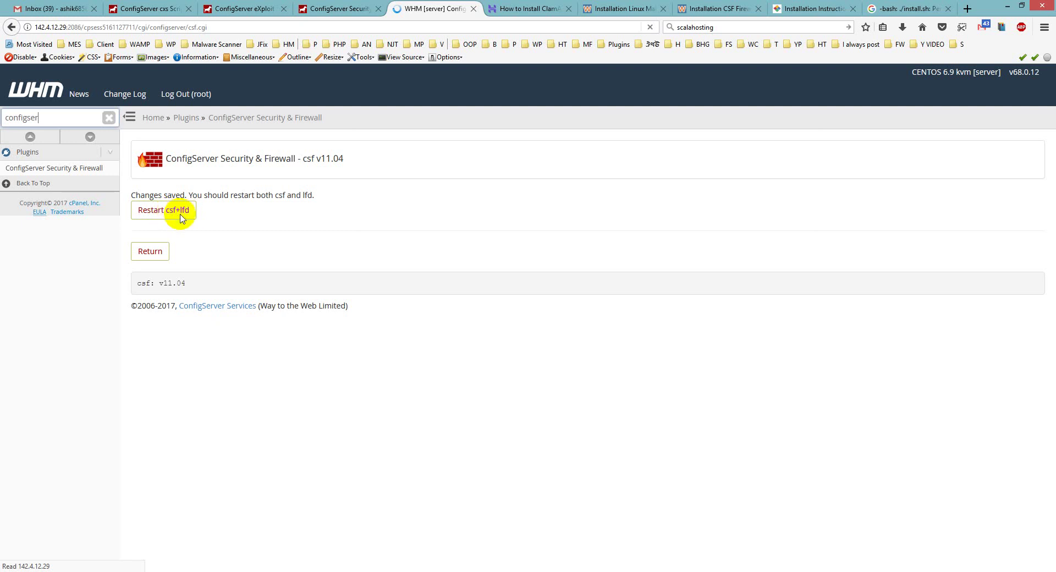
- Restart csf and lfd to apply the saved configuration, and return to the installation notes in Notepad
left_click(177, 212)
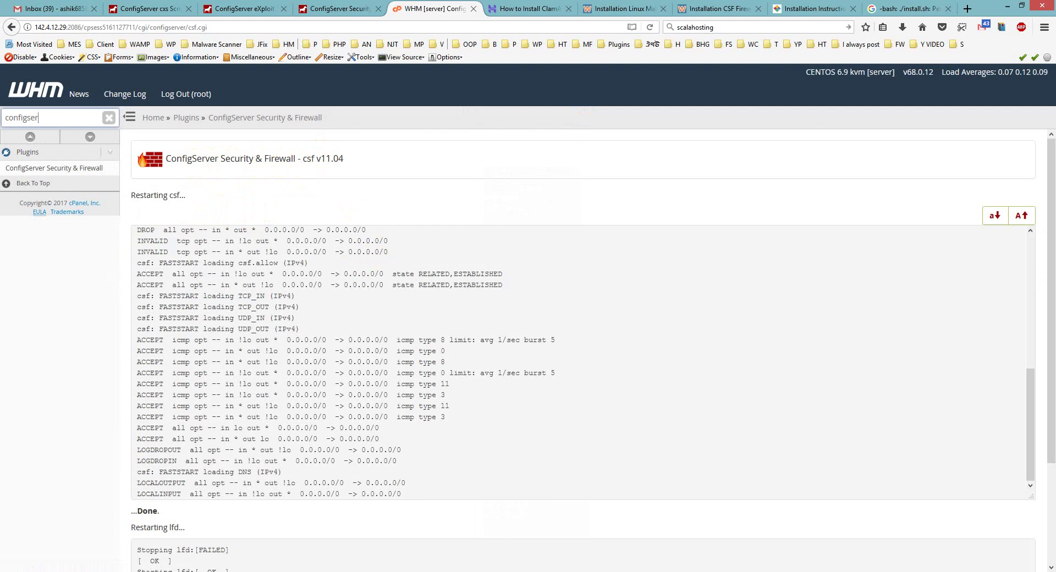
mouse_move(606, 559)
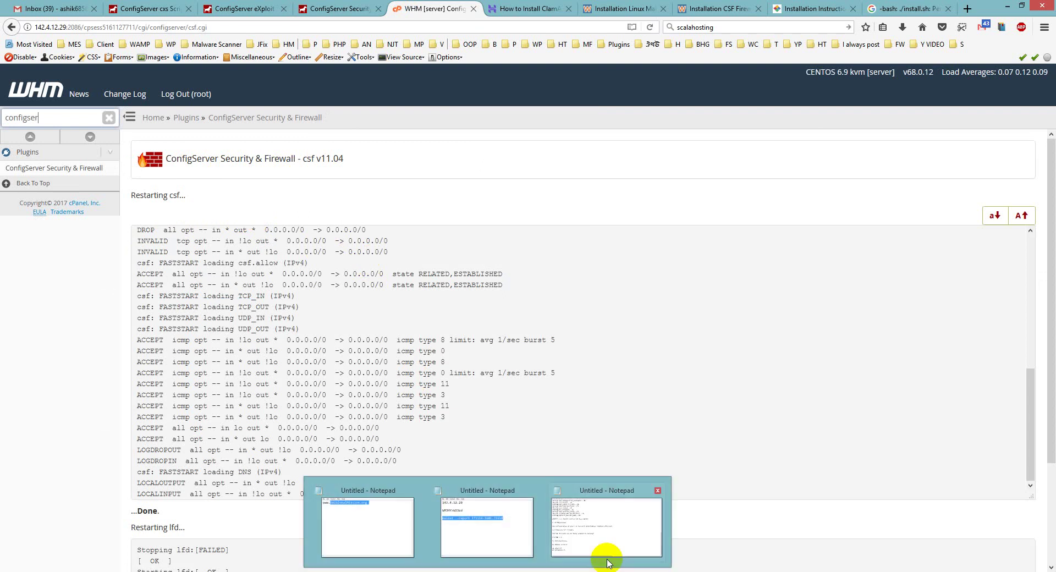
left_click(632, 538)
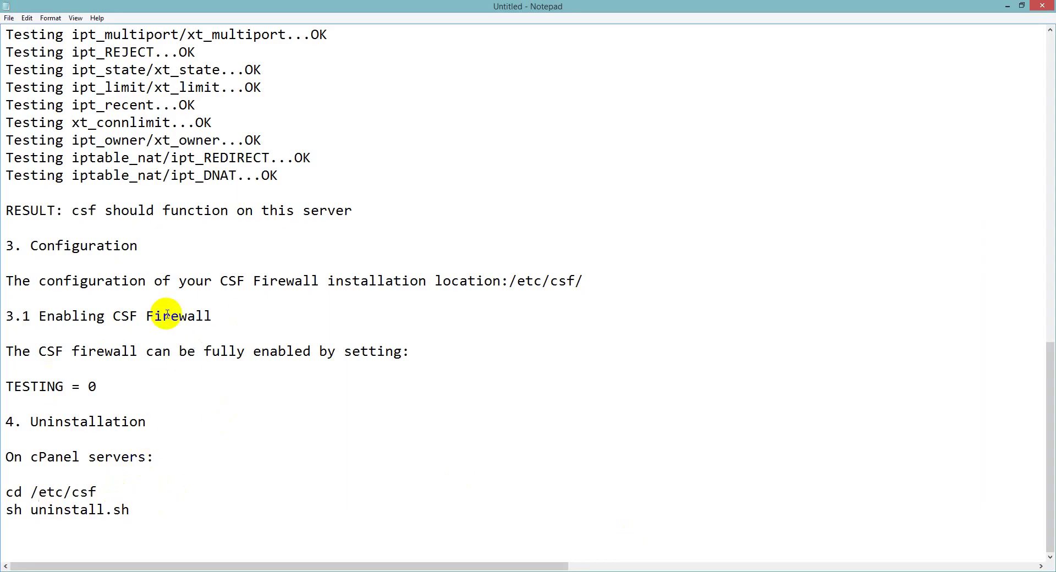